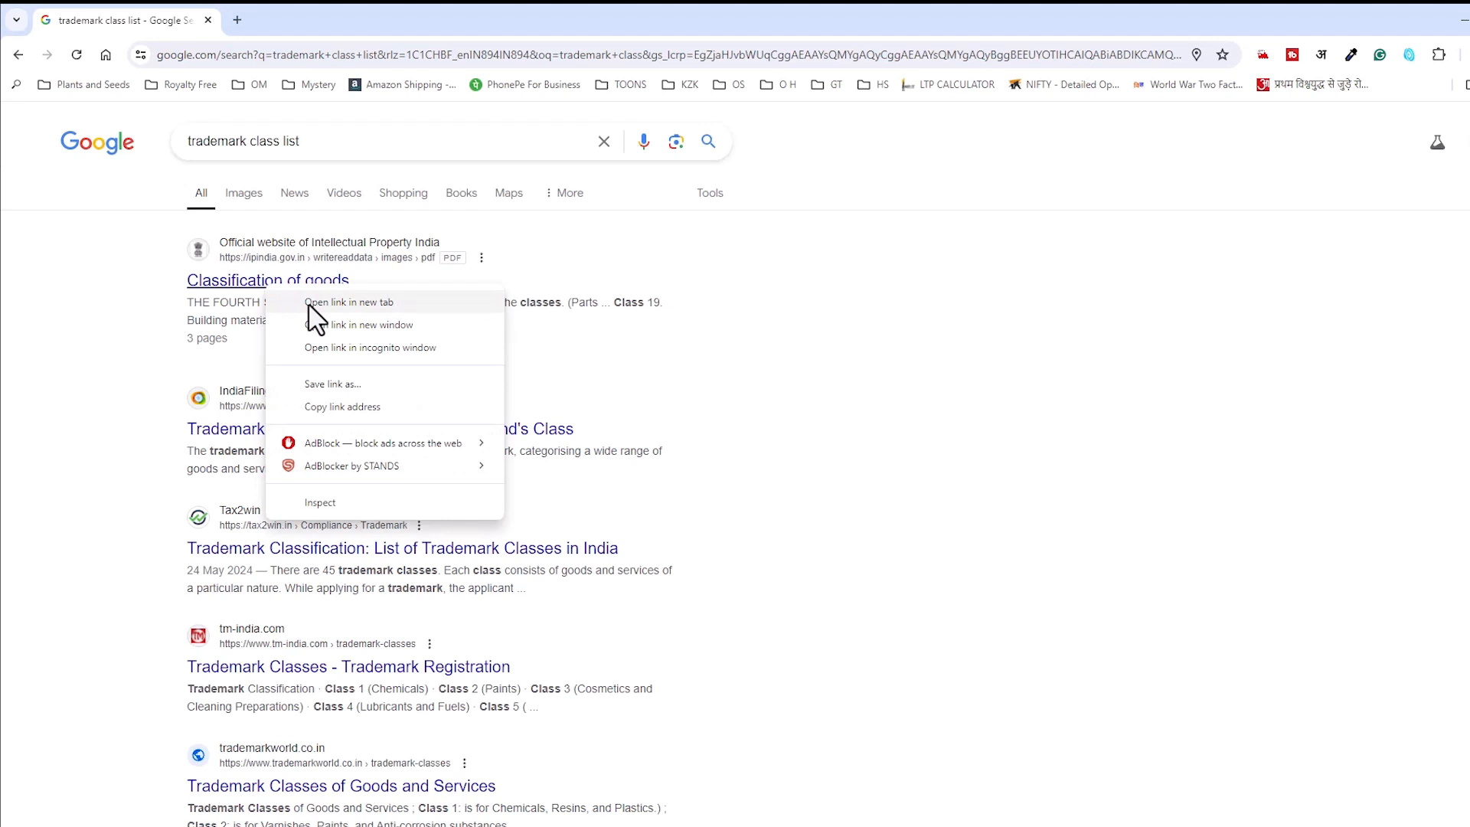
Step: Open the Classification of goods PDF in a new tab, hide the tools panel and enlarge the page
{"action": "left_click", "coordinate": [277, 29]}
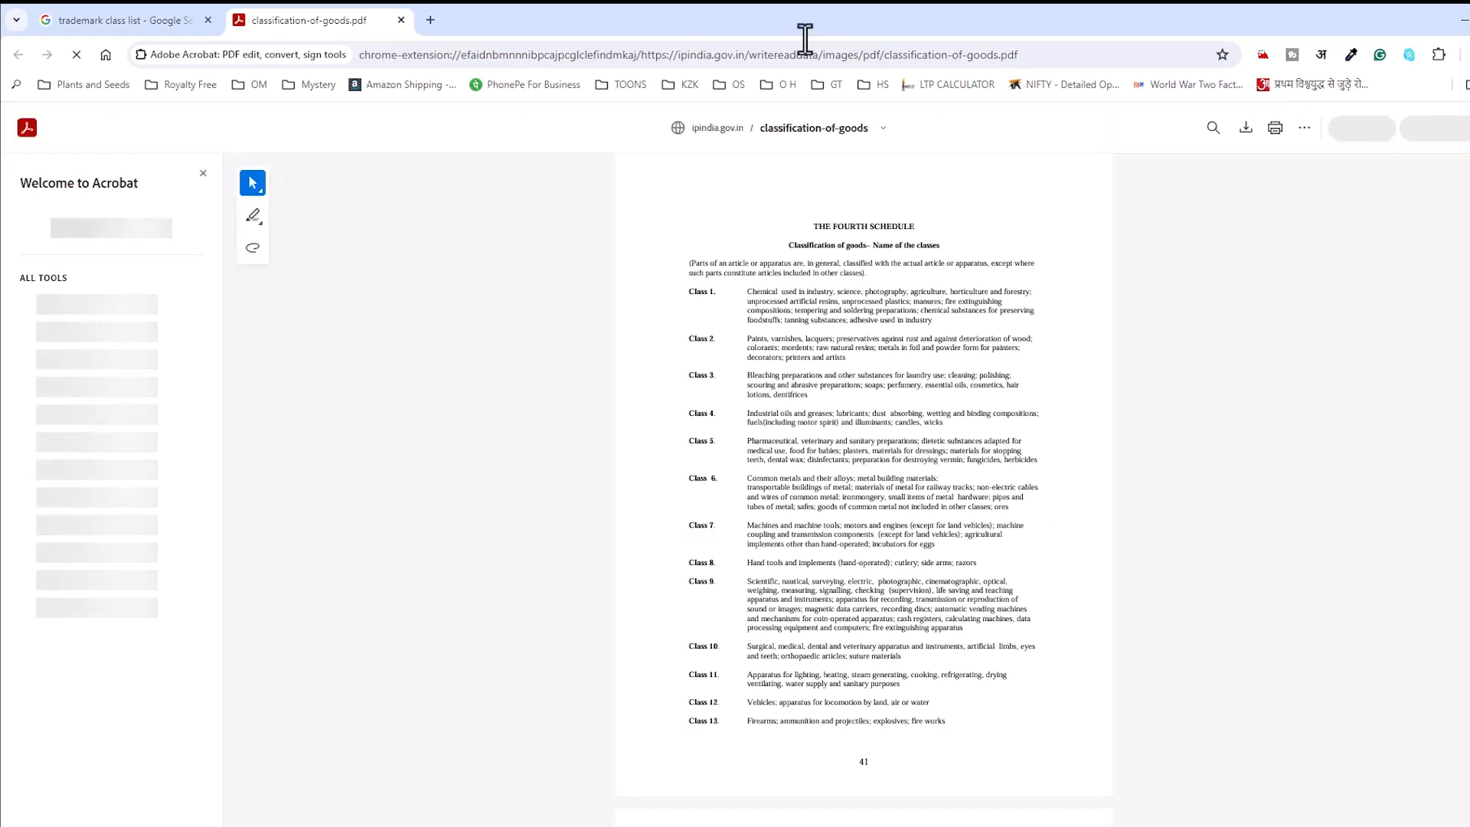
{"action": "scroll", "coordinate": [928, 532], "scroll_direction": "down", "scroll_amount": 1}
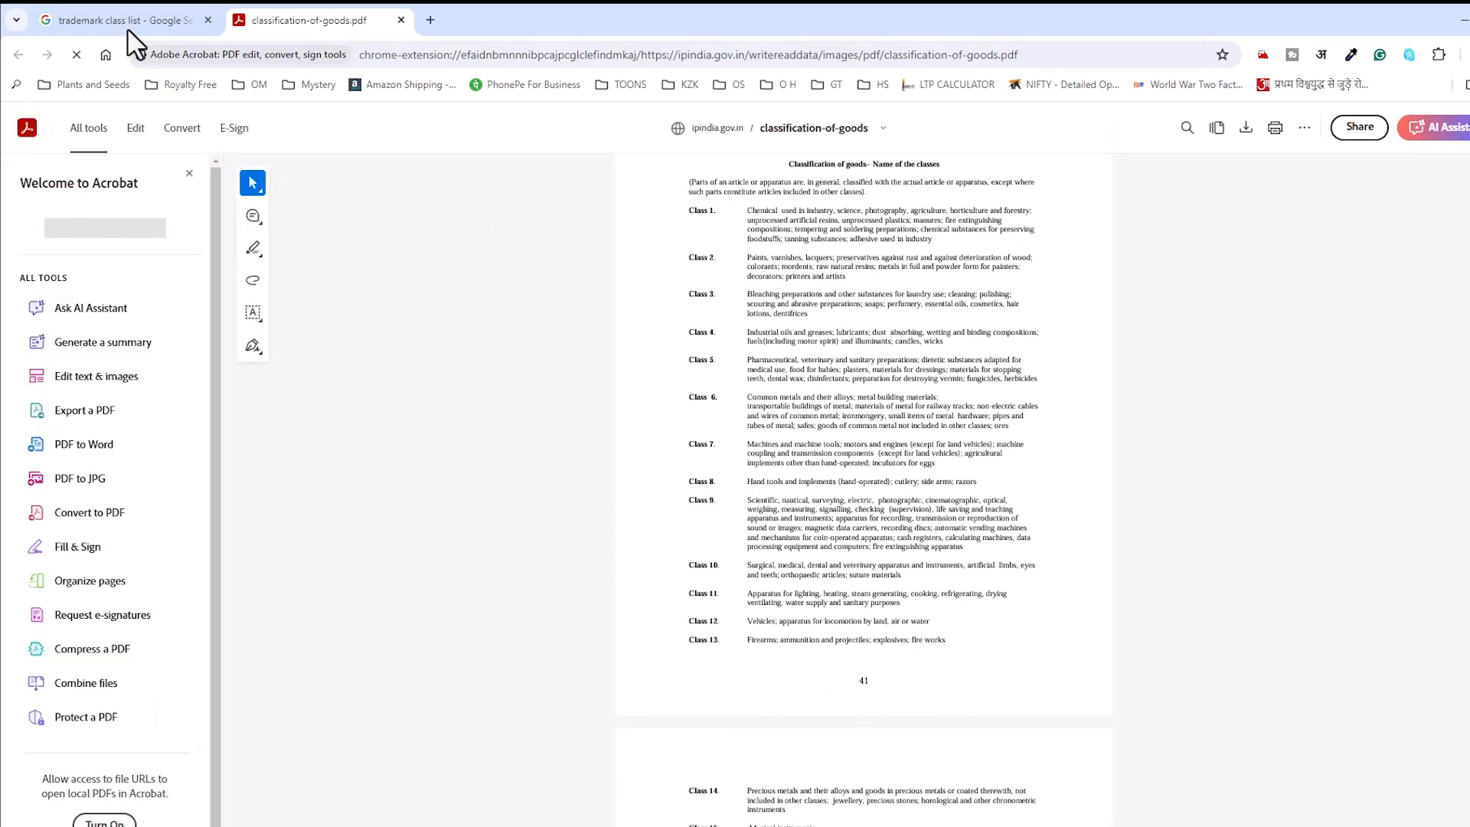
{"action": "left_click", "coordinate": [190, 174]}
{"action": "scroll", "coordinate": [1011, 360], "scroll_direction": "up", "scroll_amount": 1}
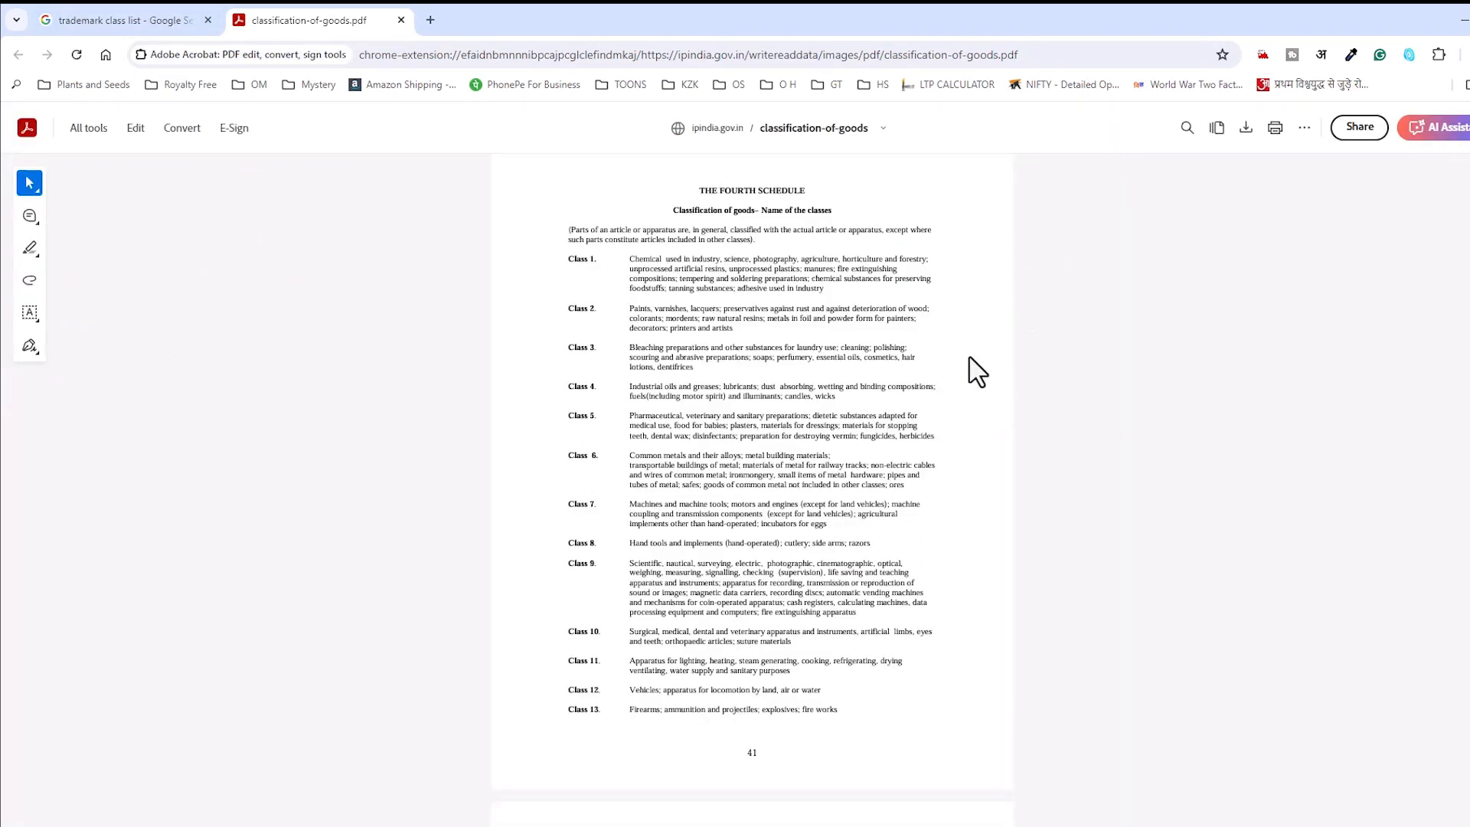
{"action": "scroll", "coordinate": [929, 283], "scroll_direction": "up", "scroll_amount": 2}
{"action": "scroll", "coordinate": [950, 321], "scroll_direction": "up", "scroll_amount": 1}
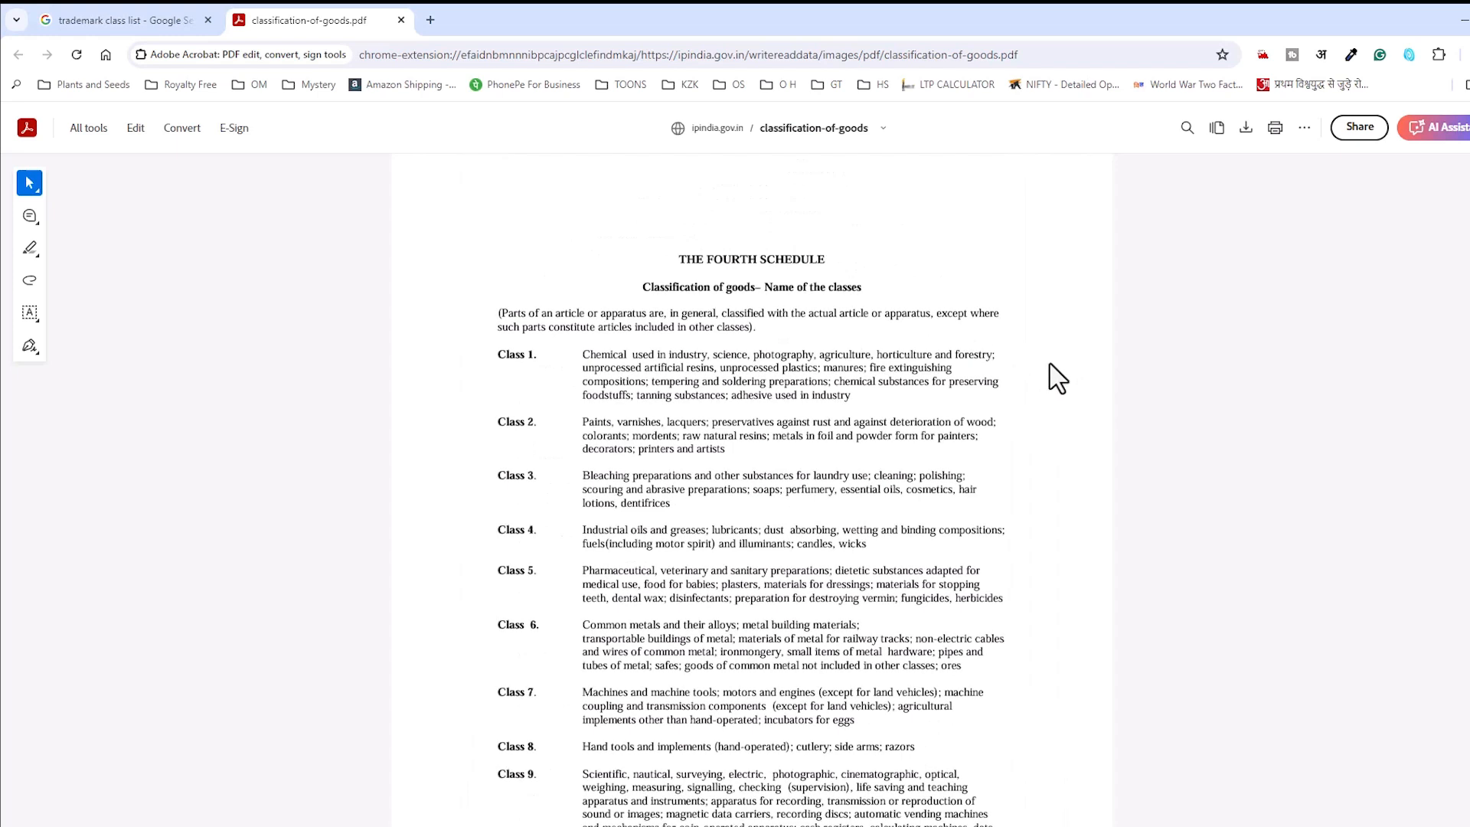
{"action": "scroll", "coordinate": [1057, 378], "scroll_direction": "up", "scroll_amount": 1}
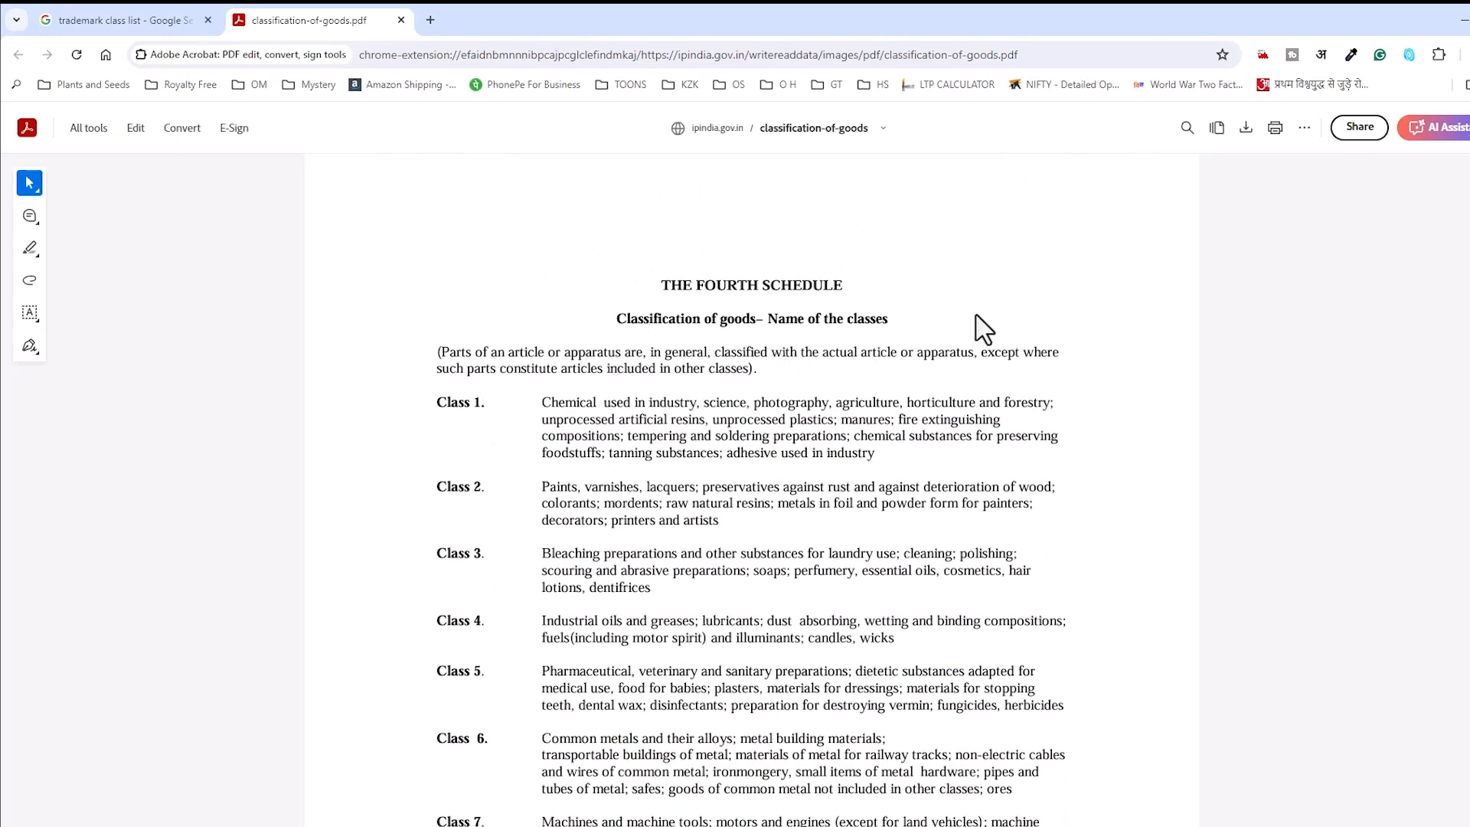
Step: Read through Classes 1–13, highlighting the Class 1 text and 'Paints' in Class 2
{"action": "left_click_drag", "start_coordinate": [436, 403], "coordinate": [674, 407]}
{"action": "left_click", "coordinate": [544, 405]}
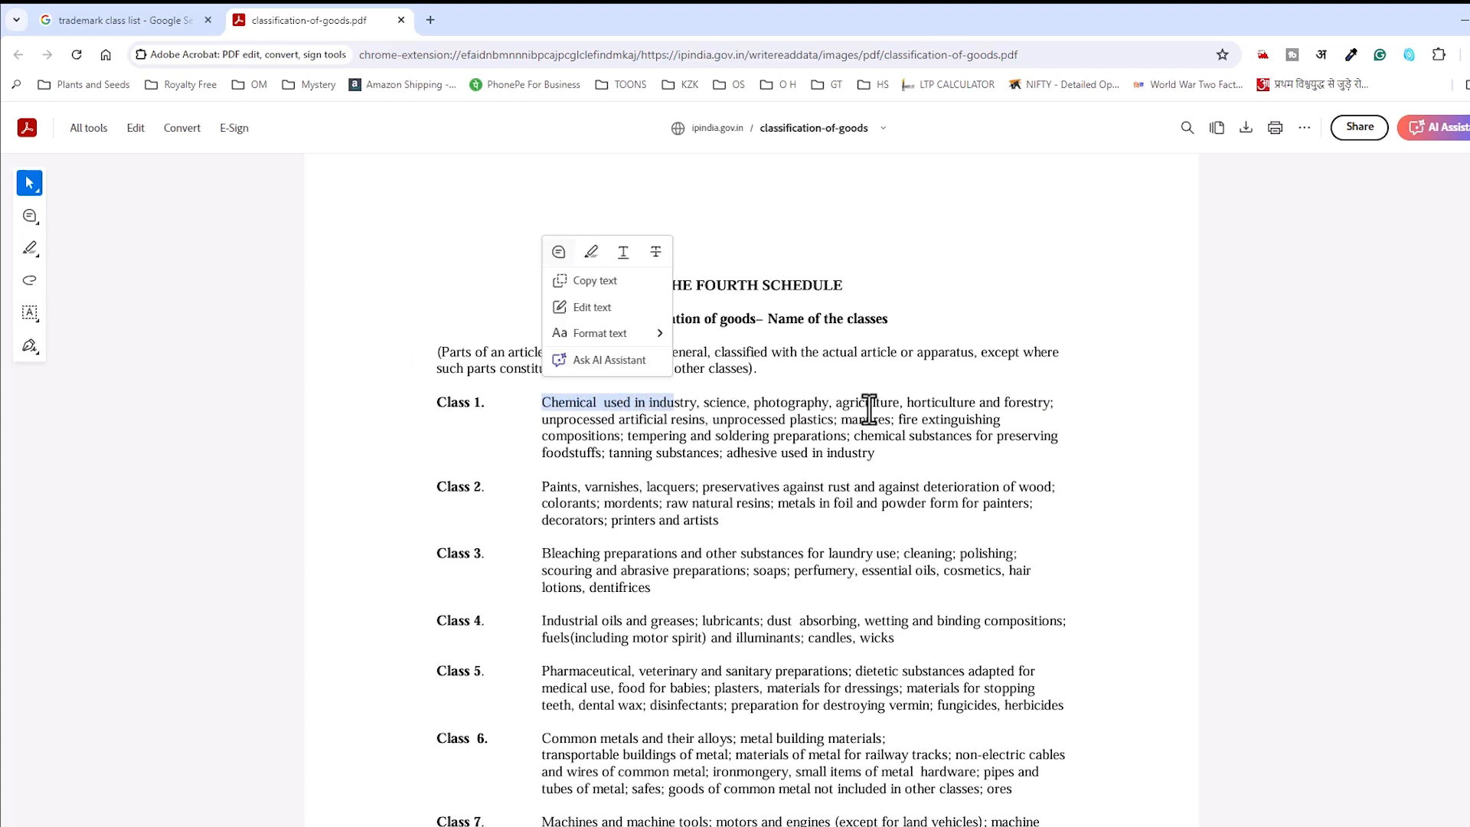
{"action": "left_click", "coordinate": [572, 458]}
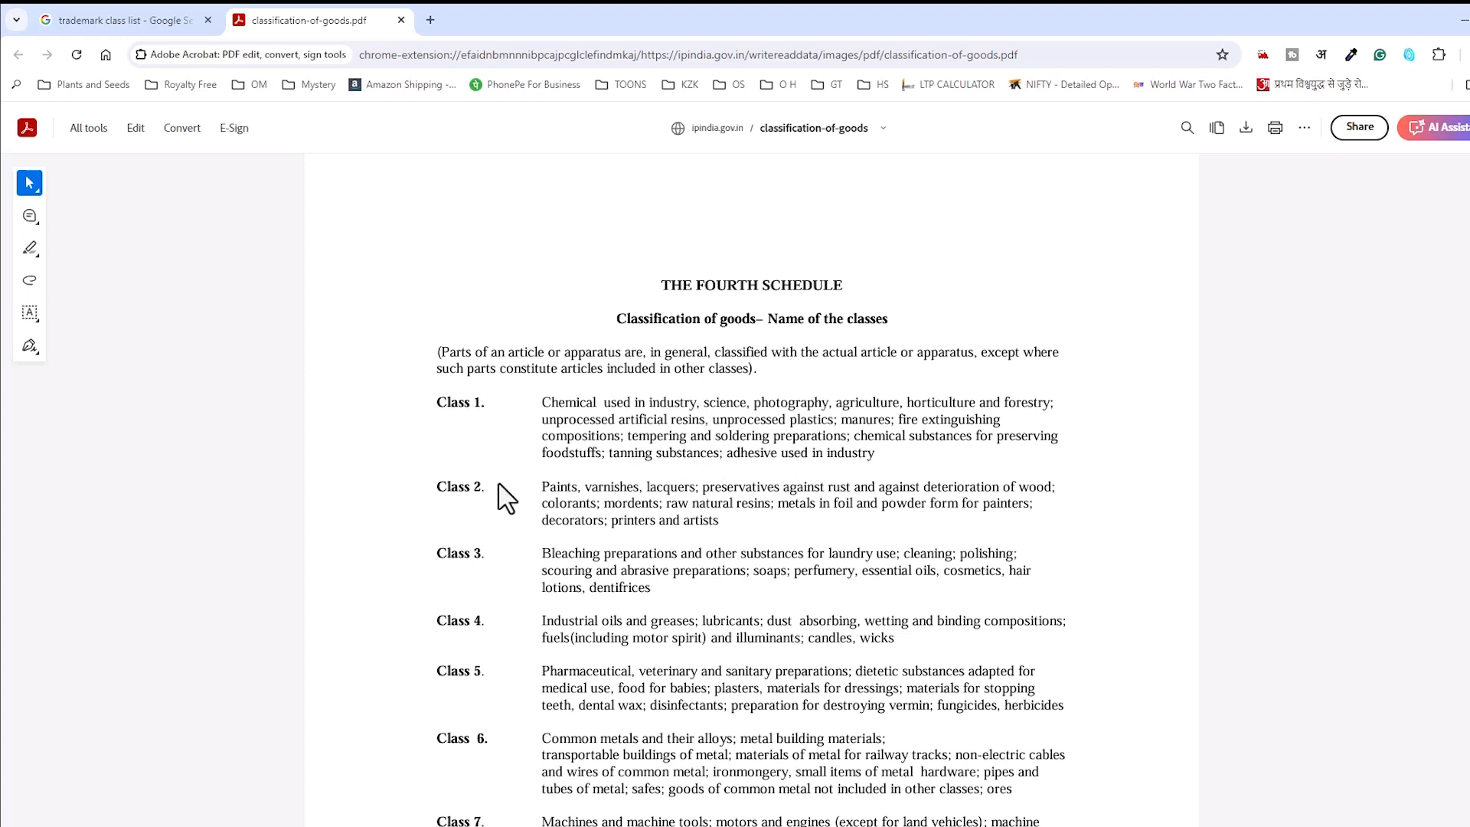
{"action": "left_click_drag", "start_coordinate": [539, 490], "coordinate": [582, 490]}
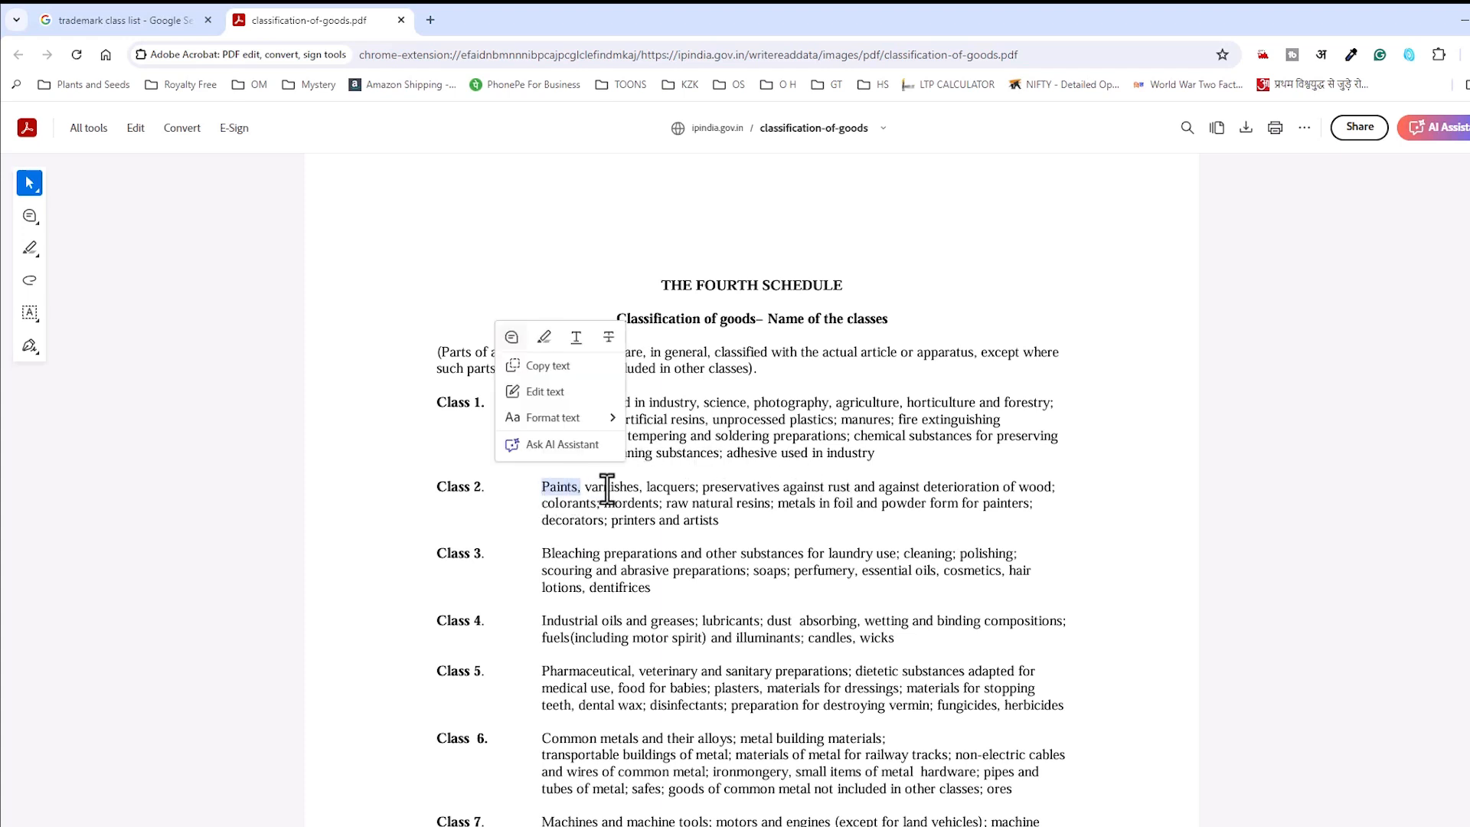
{"action": "scroll", "coordinate": [596, 559], "scroll_direction": "down", "scroll_amount": 3}
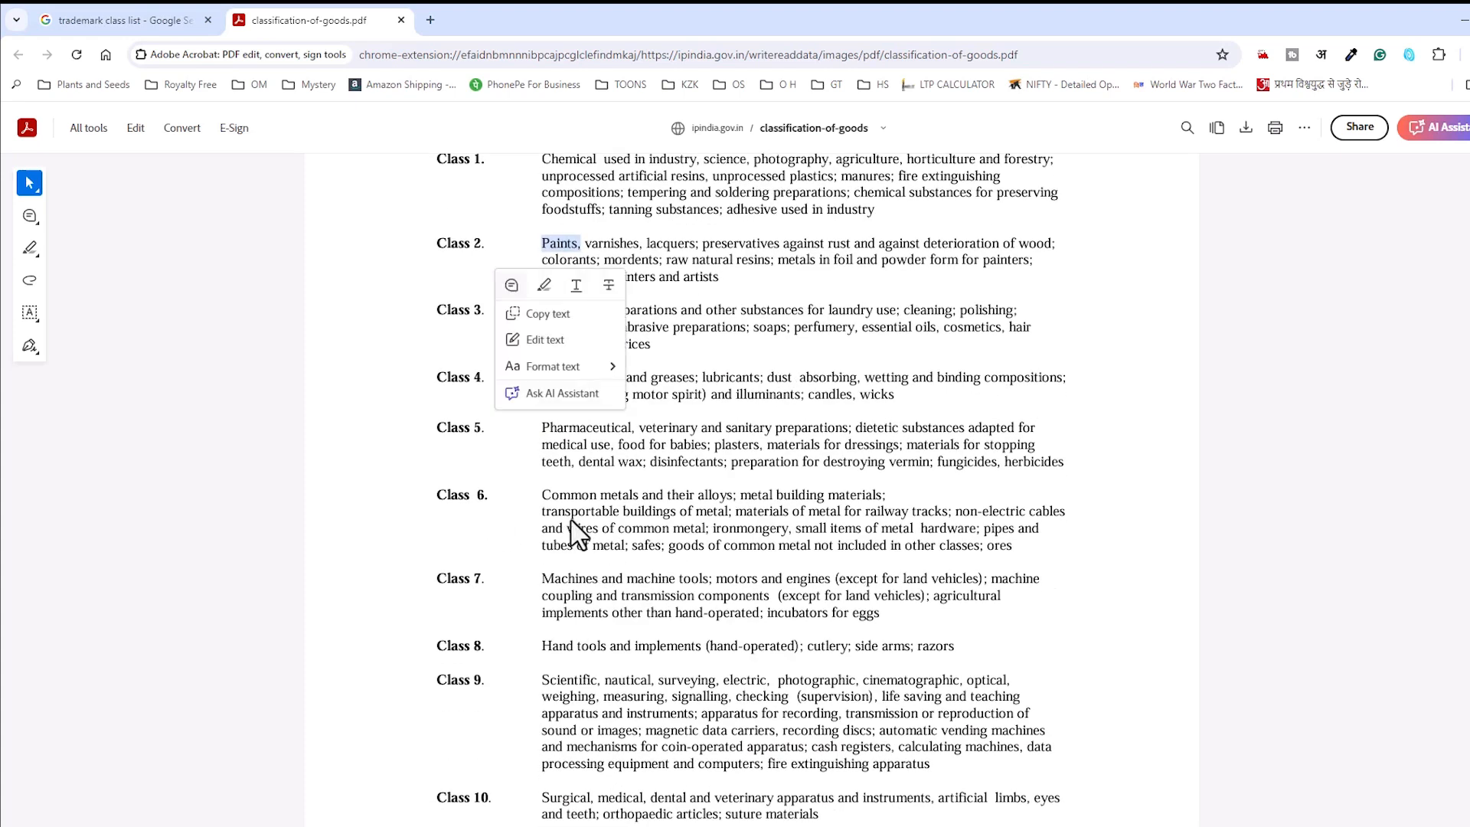
{"action": "scroll", "coordinate": [624, 578], "scroll_direction": "down", "scroll_amount": 2}
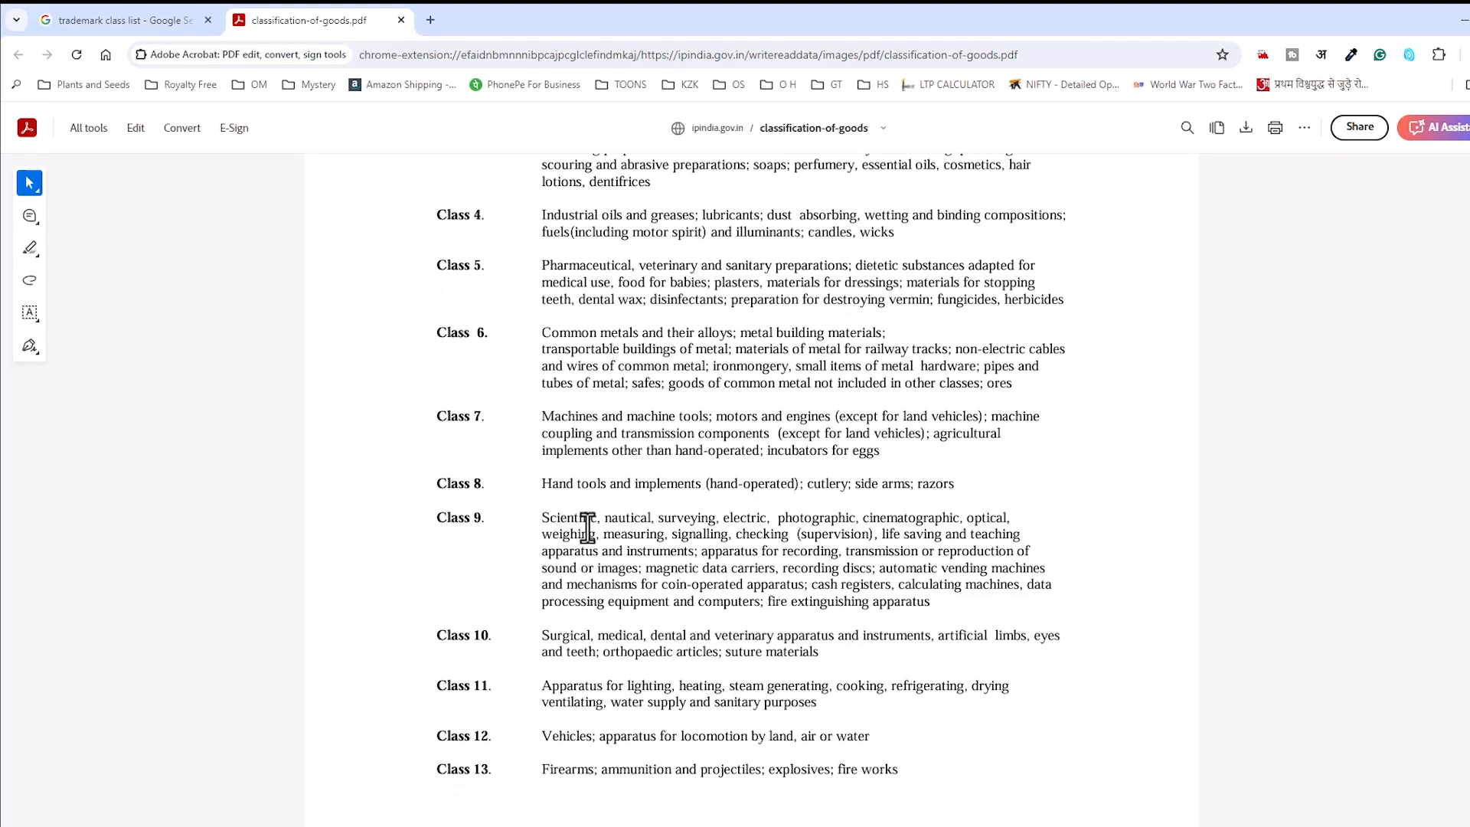
{"action": "scroll", "coordinate": [655, 680], "scroll_direction": "down", "scroll_amount": 2}
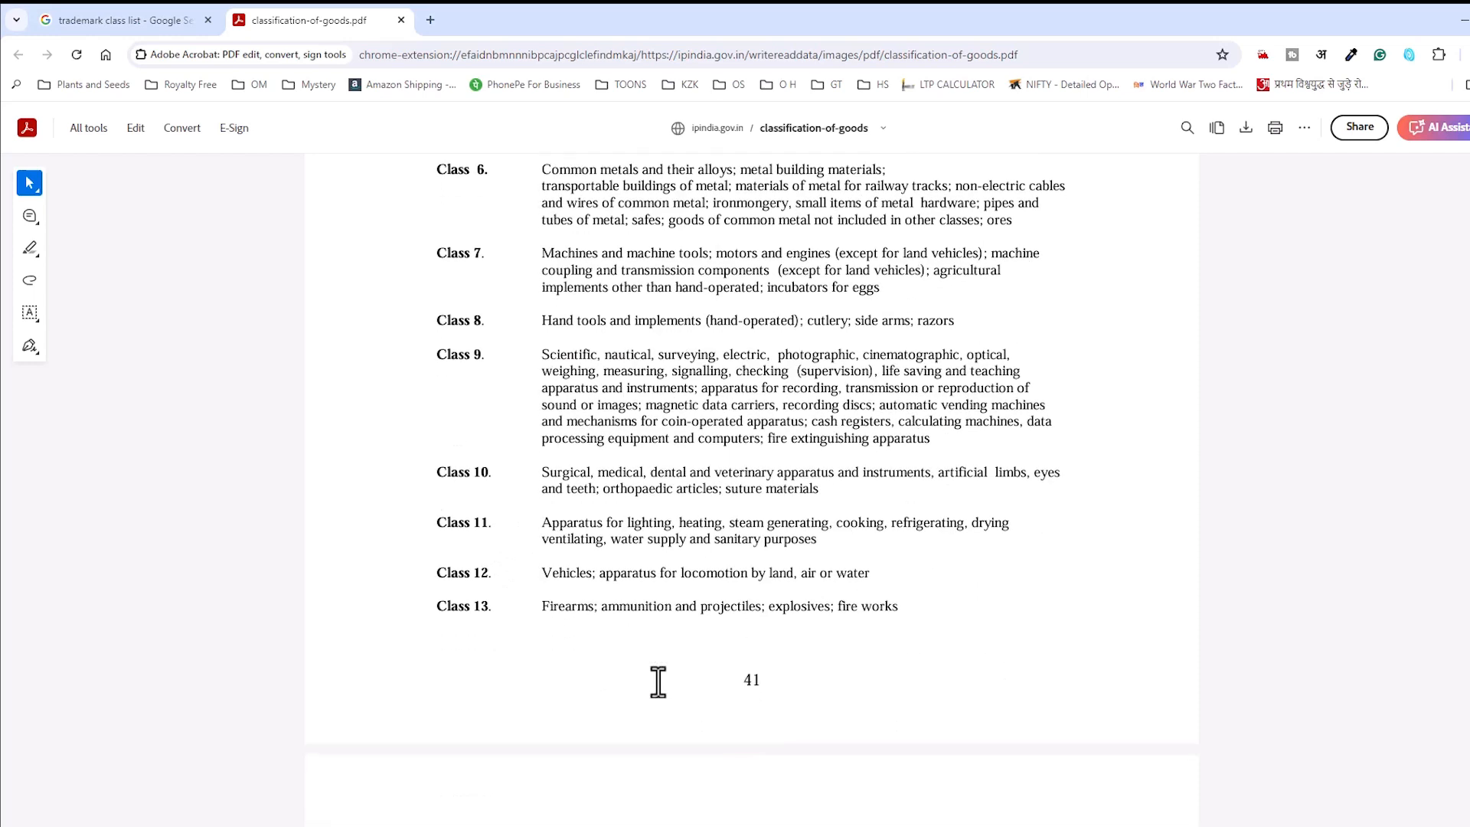
{"action": "scroll", "coordinate": [659, 682], "scroll_direction": "down", "scroll_amount": 12}
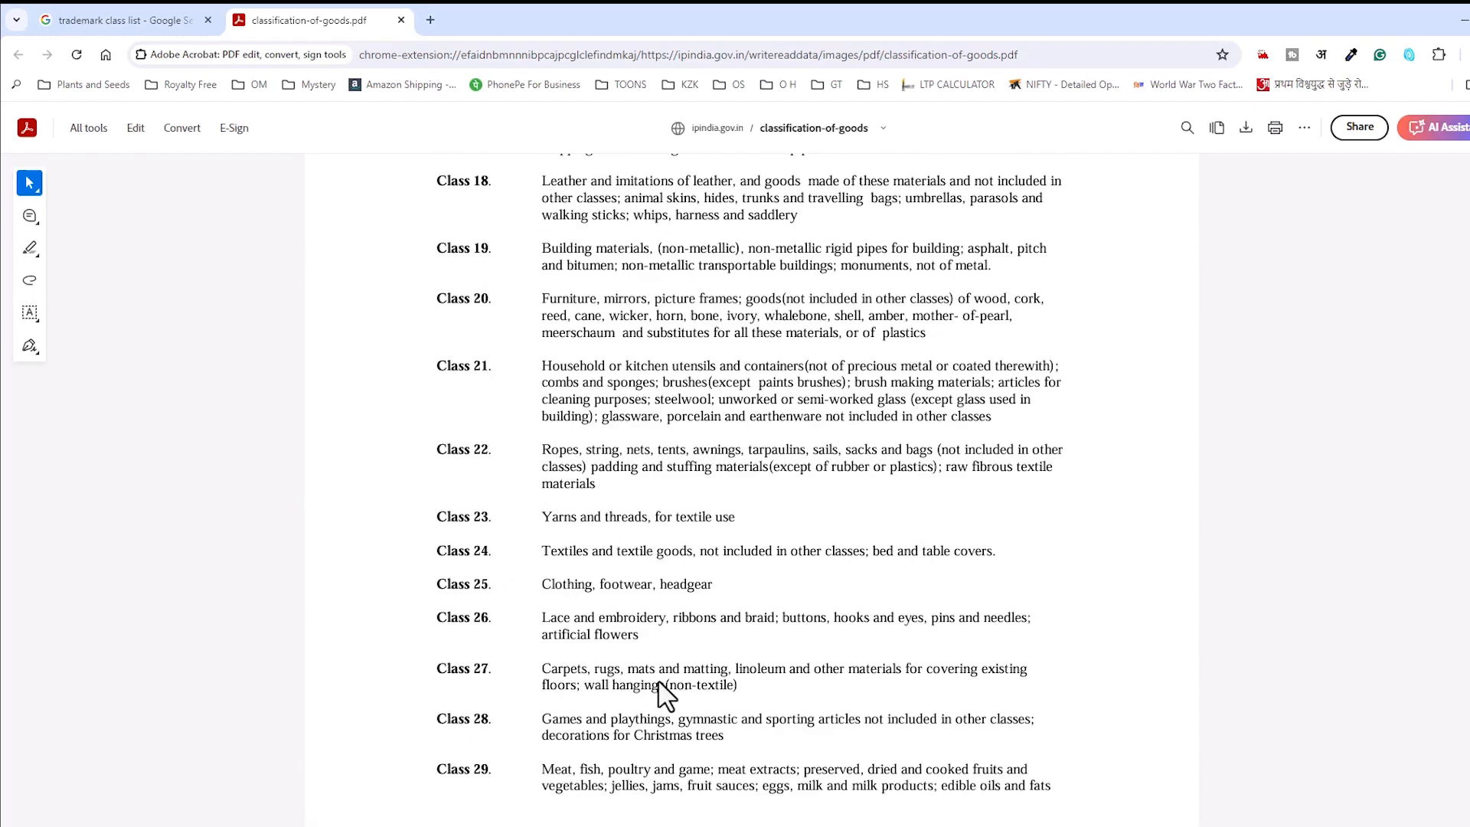
{"action": "scroll", "coordinate": [666, 695], "scroll_direction": "down", "scroll_amount": 3}
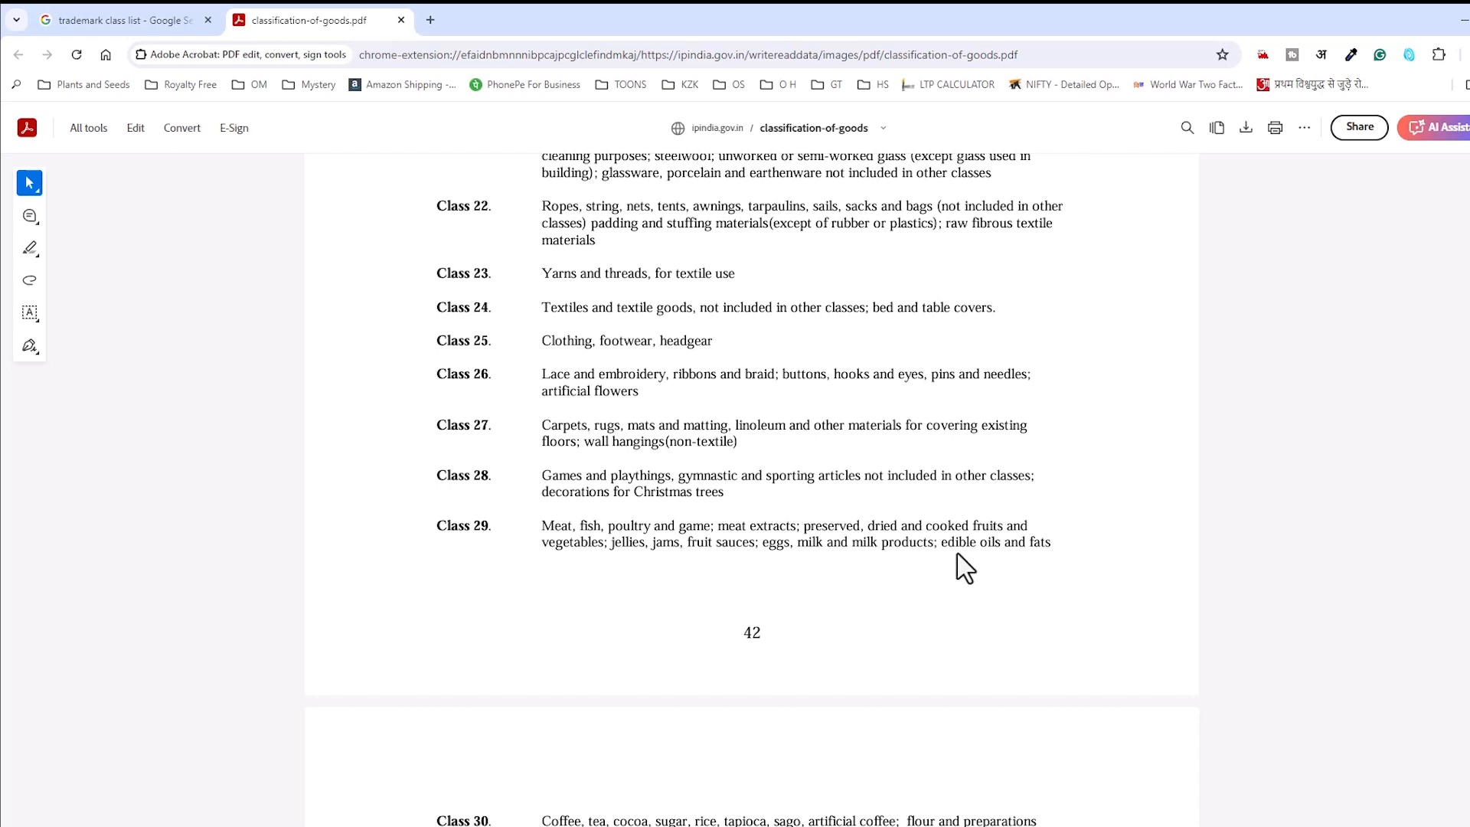
{"action": "scroll", "coordinate": [421, 635], "scroll_direction": "down", "scroll_amount": 1}
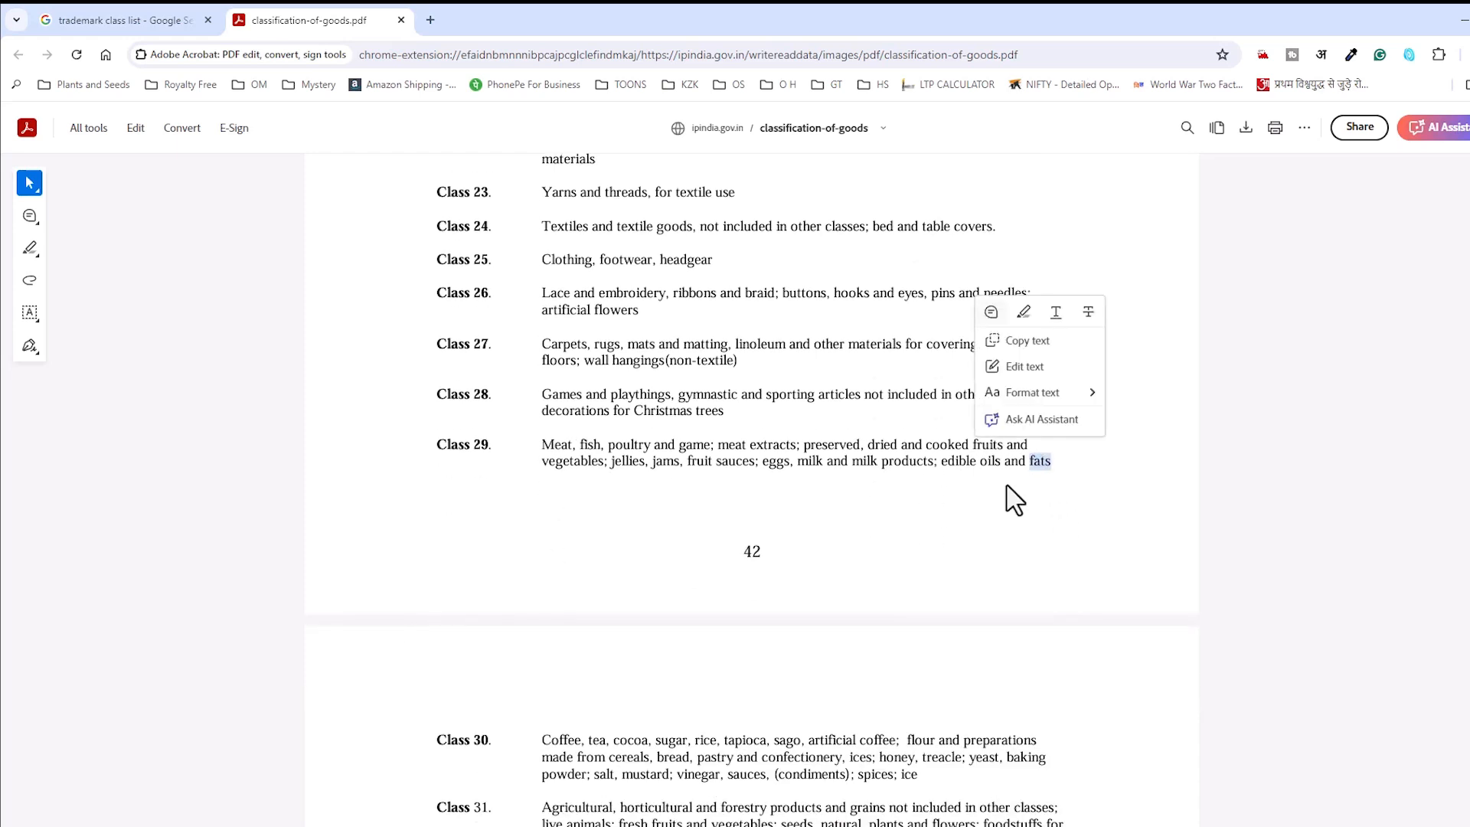
{"action": "left_click_drag", "start_coordinate": [440, 442], "coordinate": [991, 516]}
{"action": "scroll", "coordinate": [710, 635], "scroll_direction": "down", "scroll_amount": 3}
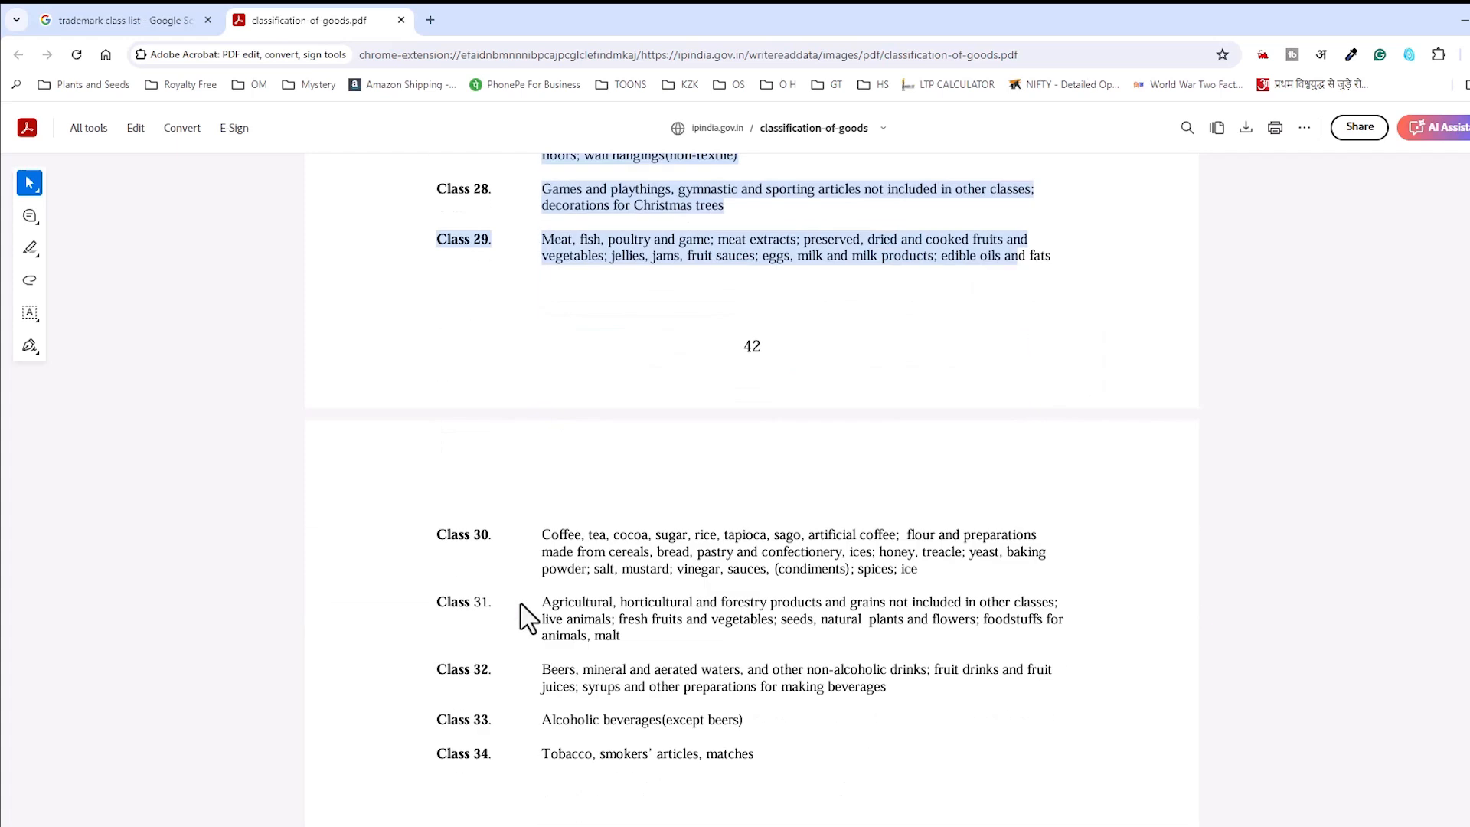
{"action": "left_click", "coordinate": [554, 499]}
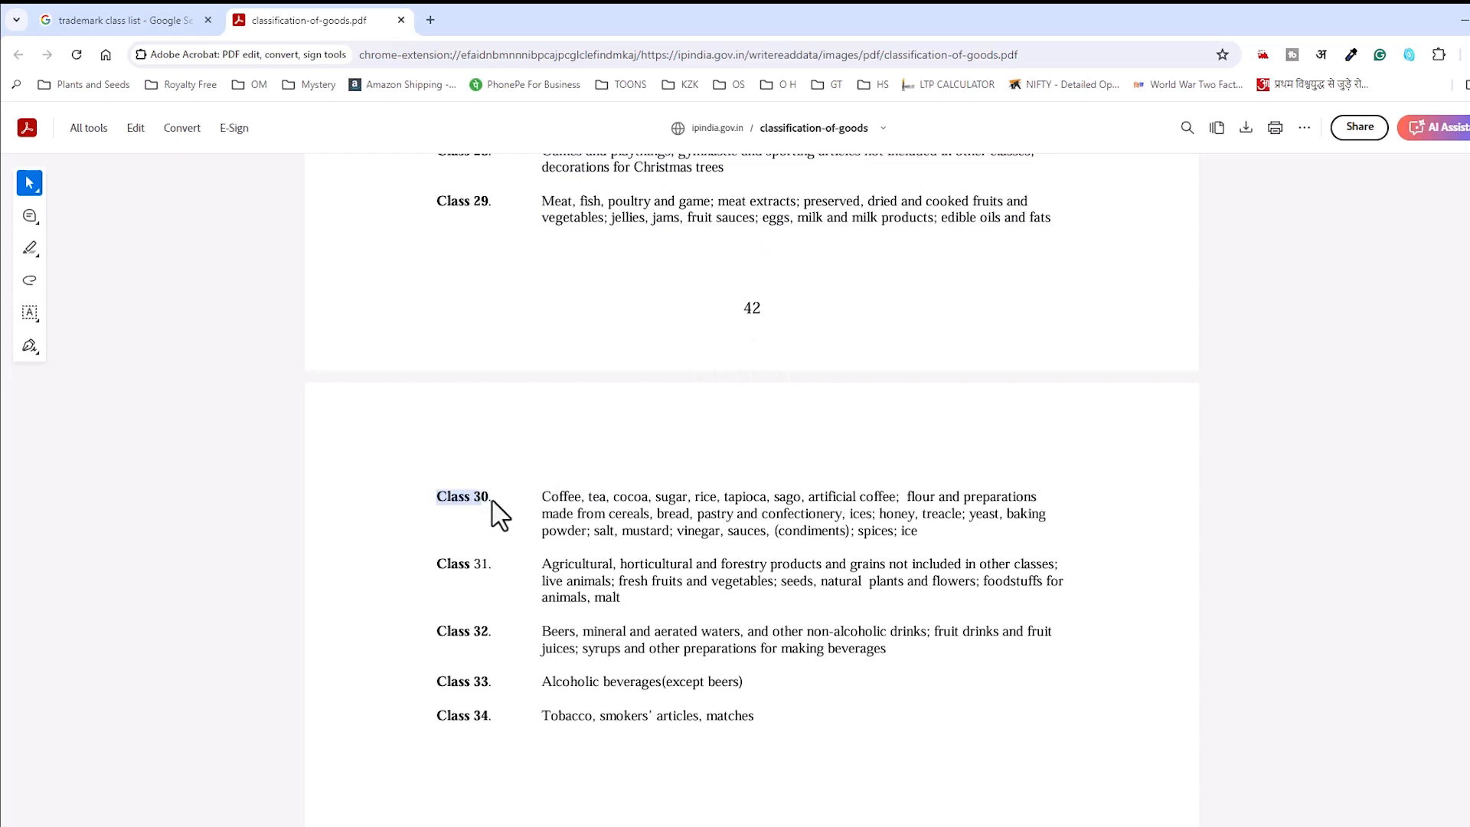
{"action": "scroll", "coordinate": [536, 612], "scroll_direction": "down", "scroll_amount": 10}
{"action": "scroll", "coordinate": [511, 636], "scroll_direction": "up", "scroll_amount": 10}
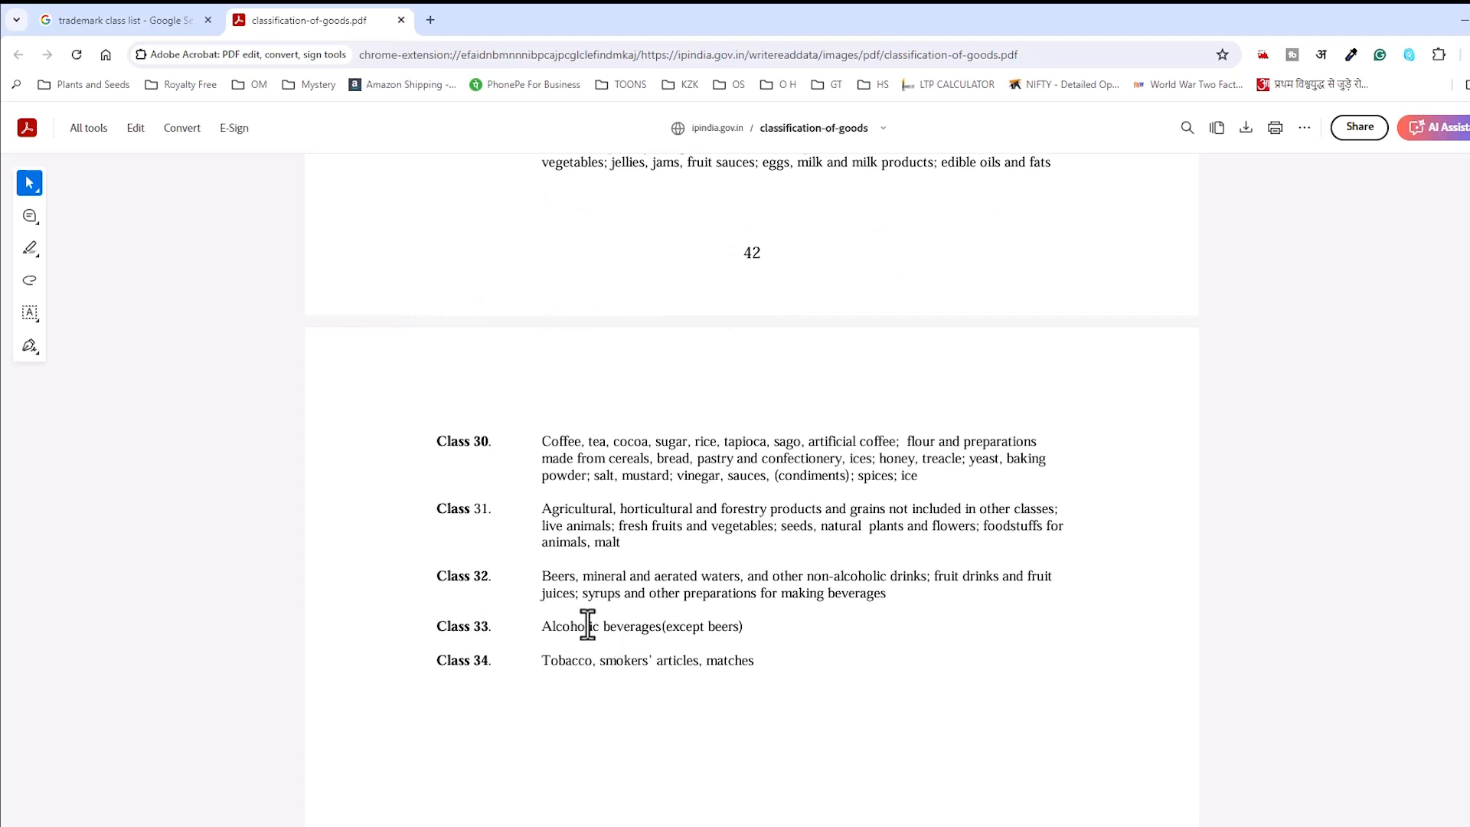
Step: Close the PDF, search 'ipindia search' and open the IP India Public Search result
{"action": "left_click", "coordinate": [400, 20]}
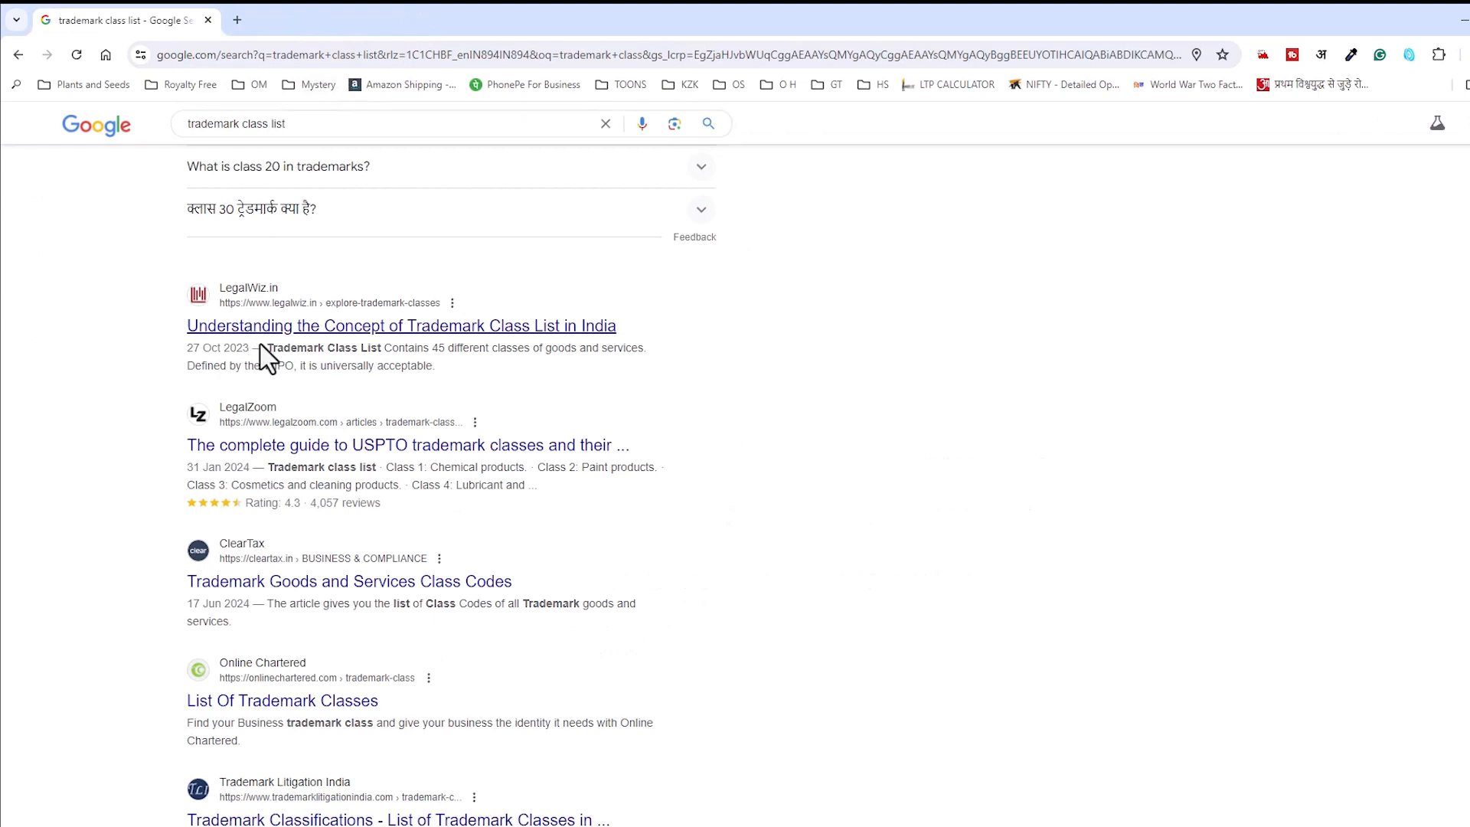
{"action": "left_click", "coordinate": [239, 56]}
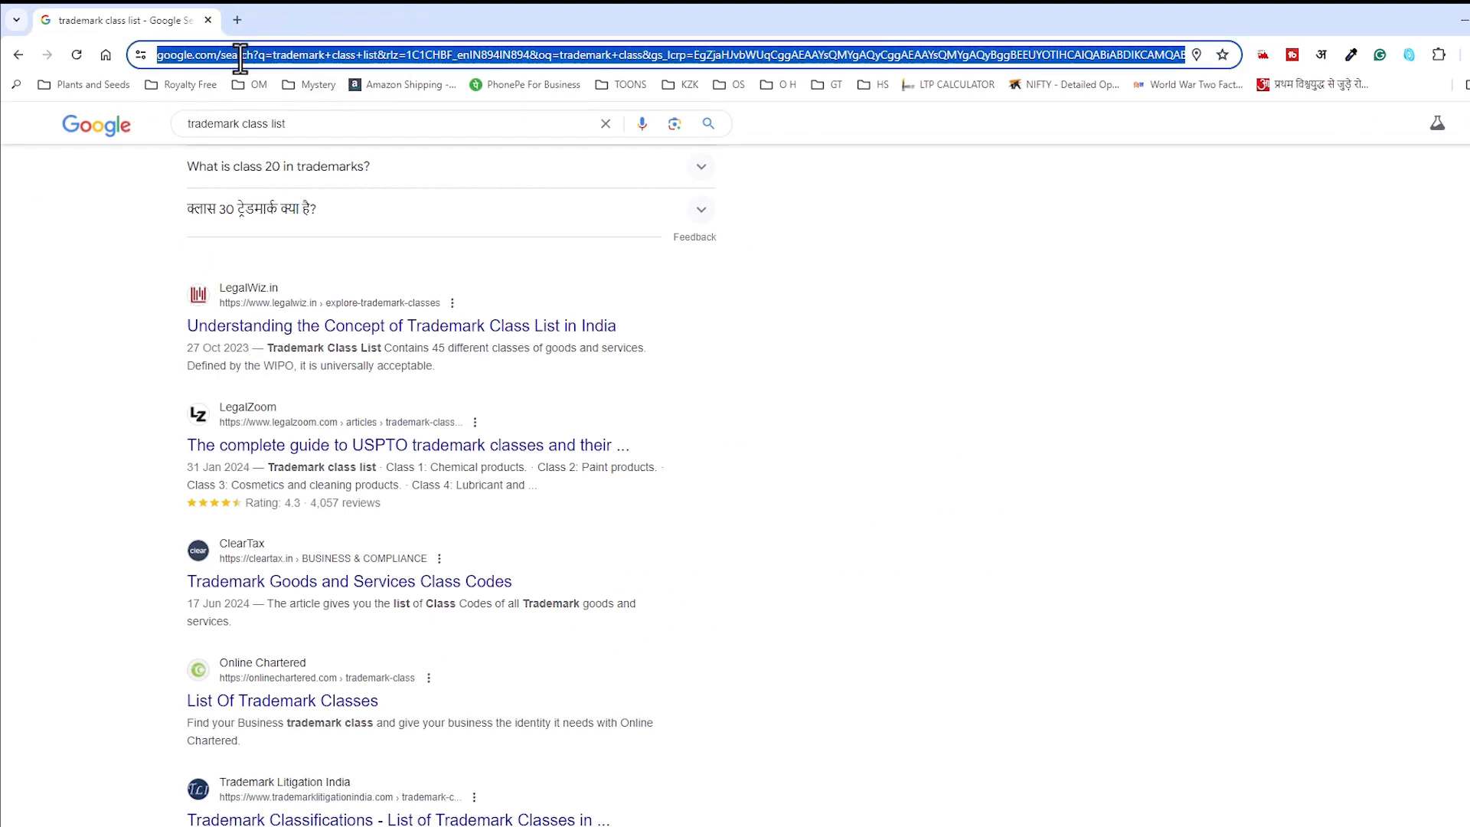
{"action": "type", "text": "ipind"}
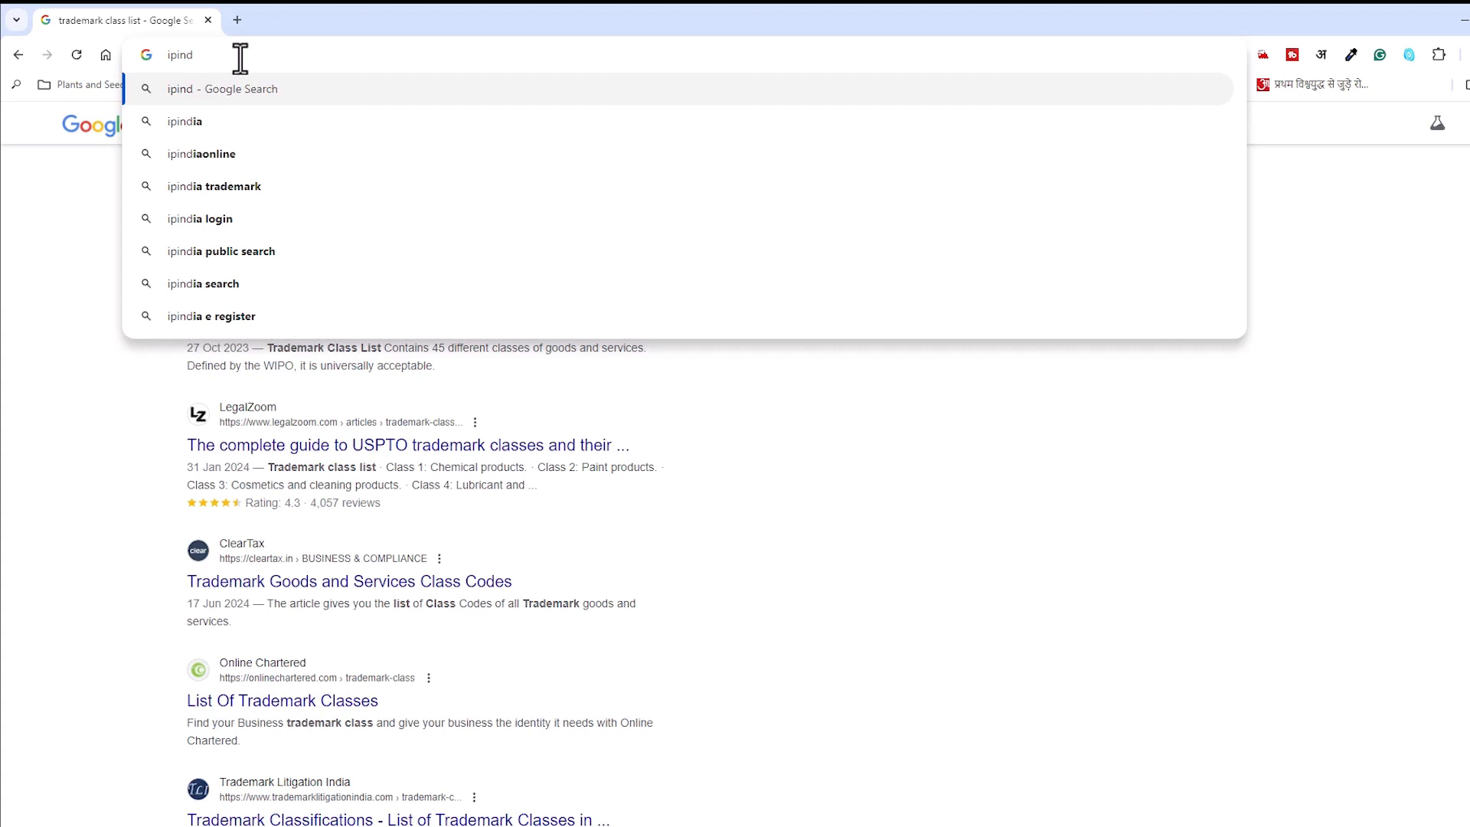
{"action": "type", "text": "ia sear"}
{"action": "key", "text": "Return"}
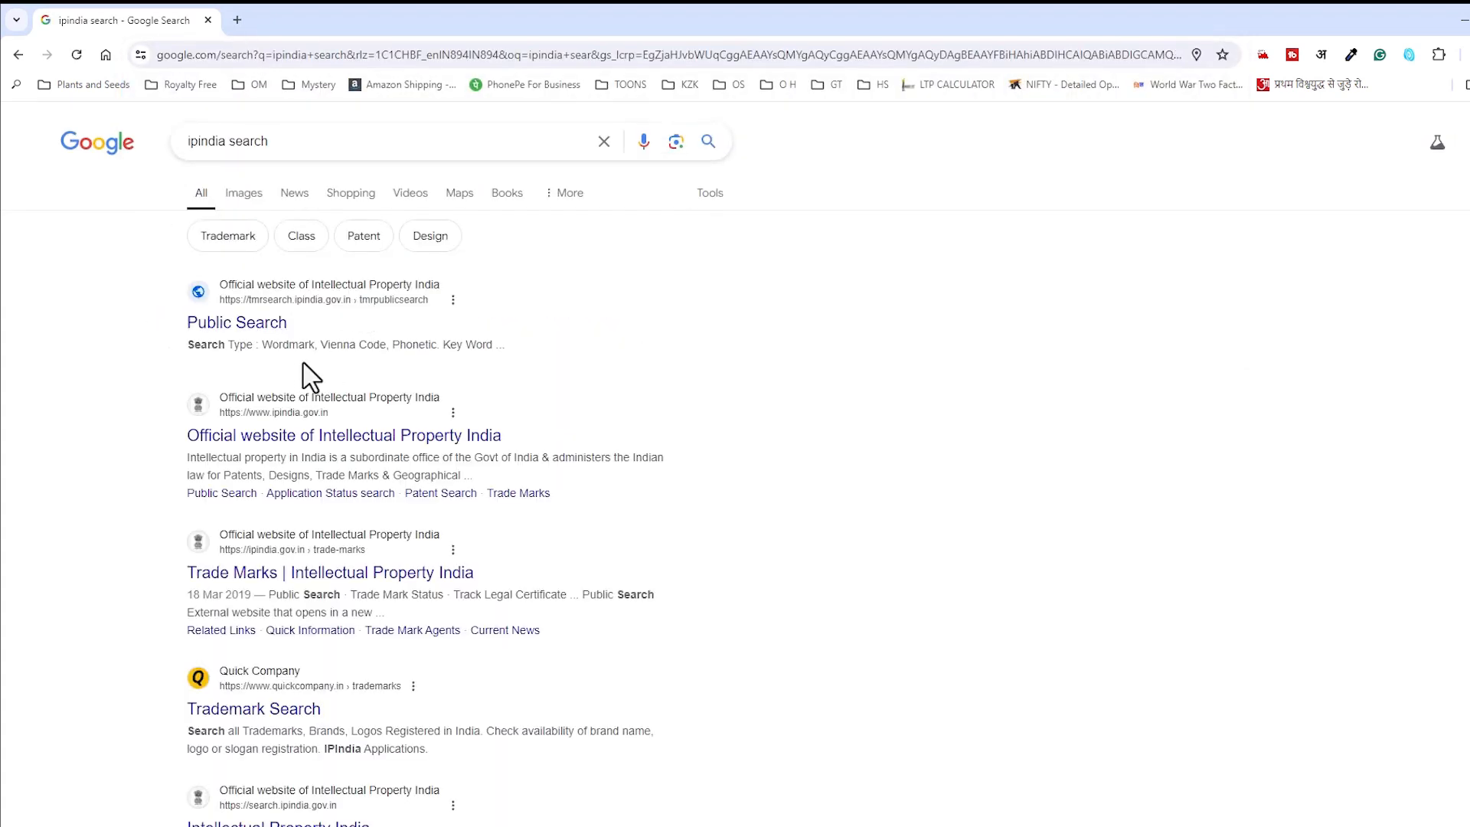
{"action": "left_click", "coordinate": [258, 325]}
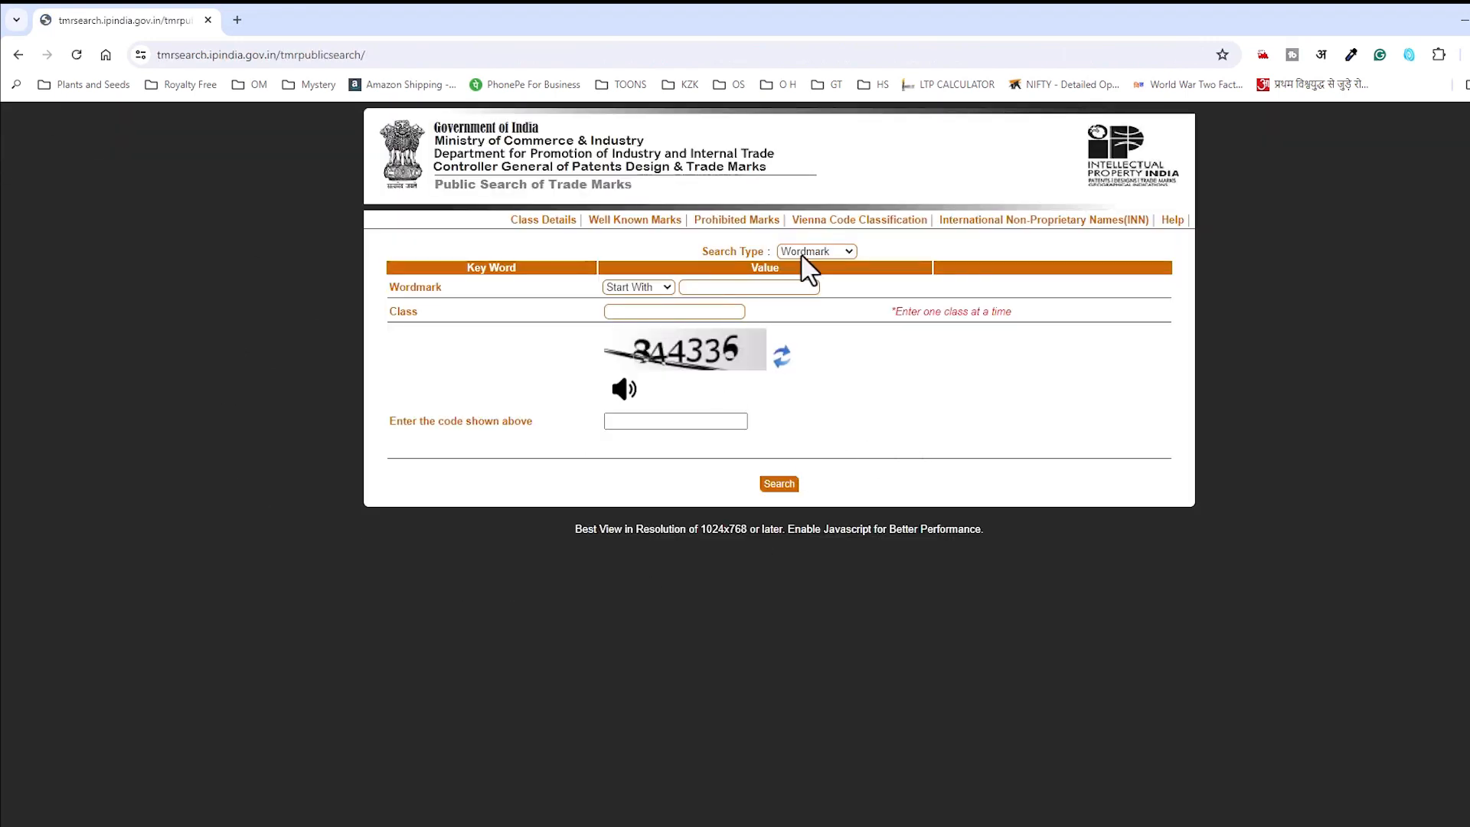
Step: Try opening the Vienna Code Classification page in a new tab, closing each access-denied page
{"action": "right_click", "coordinate": [874, 243]}
{"action": "left_click", "coordinate": [922, 242]}
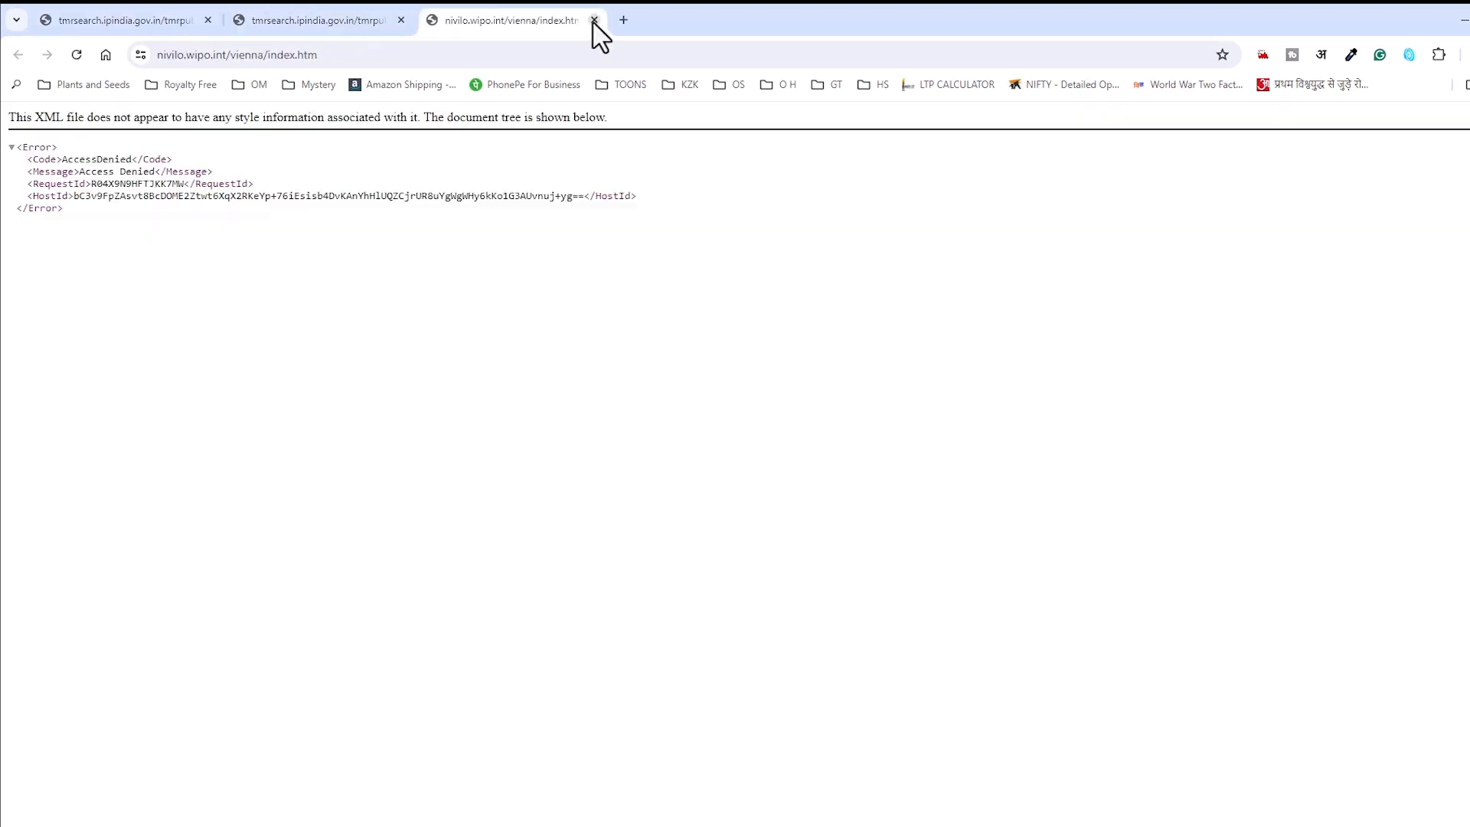
{"action": "left_click", "coordinate": [594, 21]}
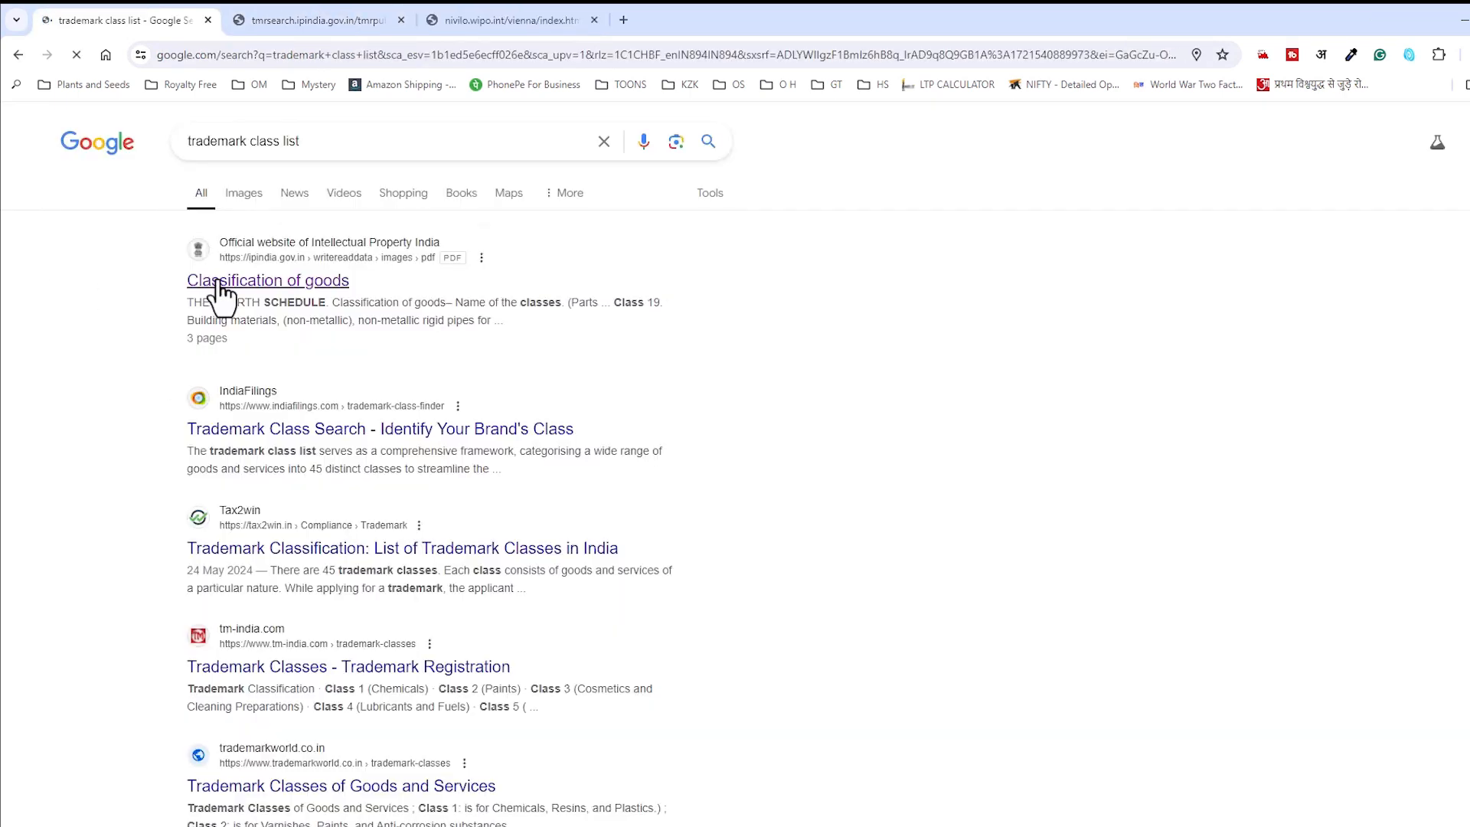
{"action": "left_click", "coordinate": [223, 286]}
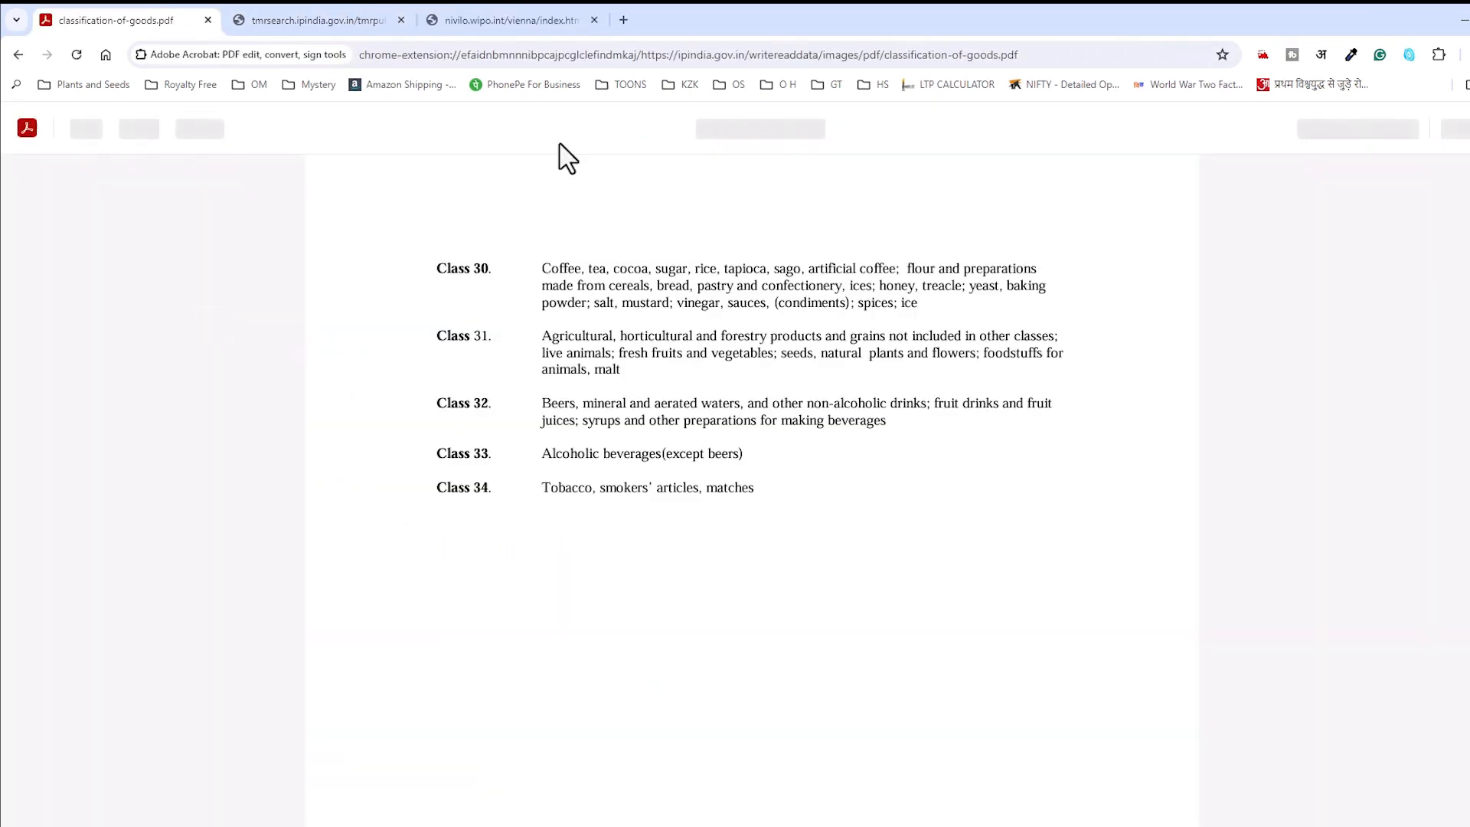
{"action": "scroll", "coordinate": [576, 428], "scroll_direction": "up", "scroll_amount": 10}
{"action": "left_click", "coordinate": [342, 22]}
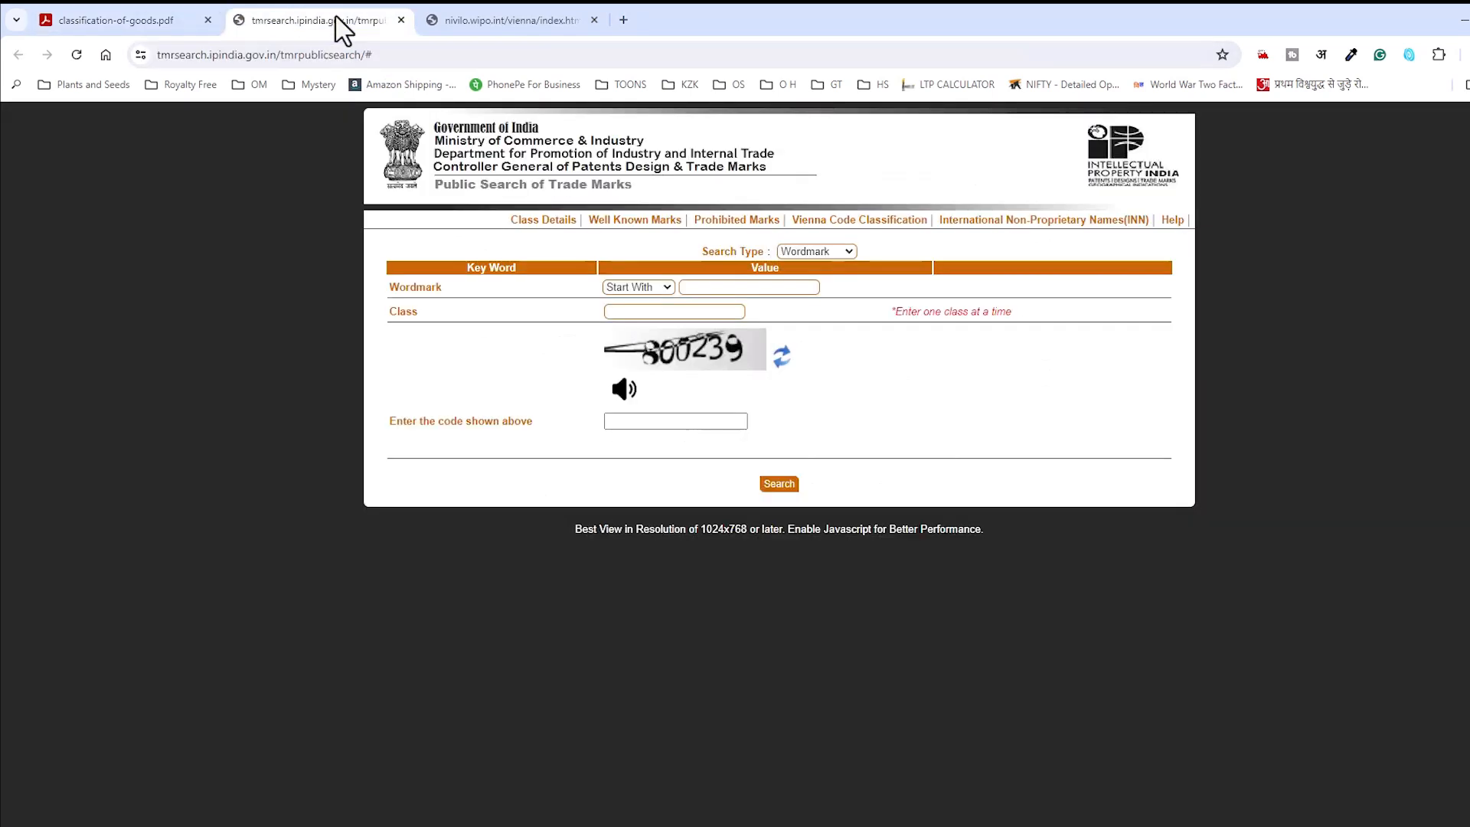
{"action": "left_click", "coordinate": [594, 21]}
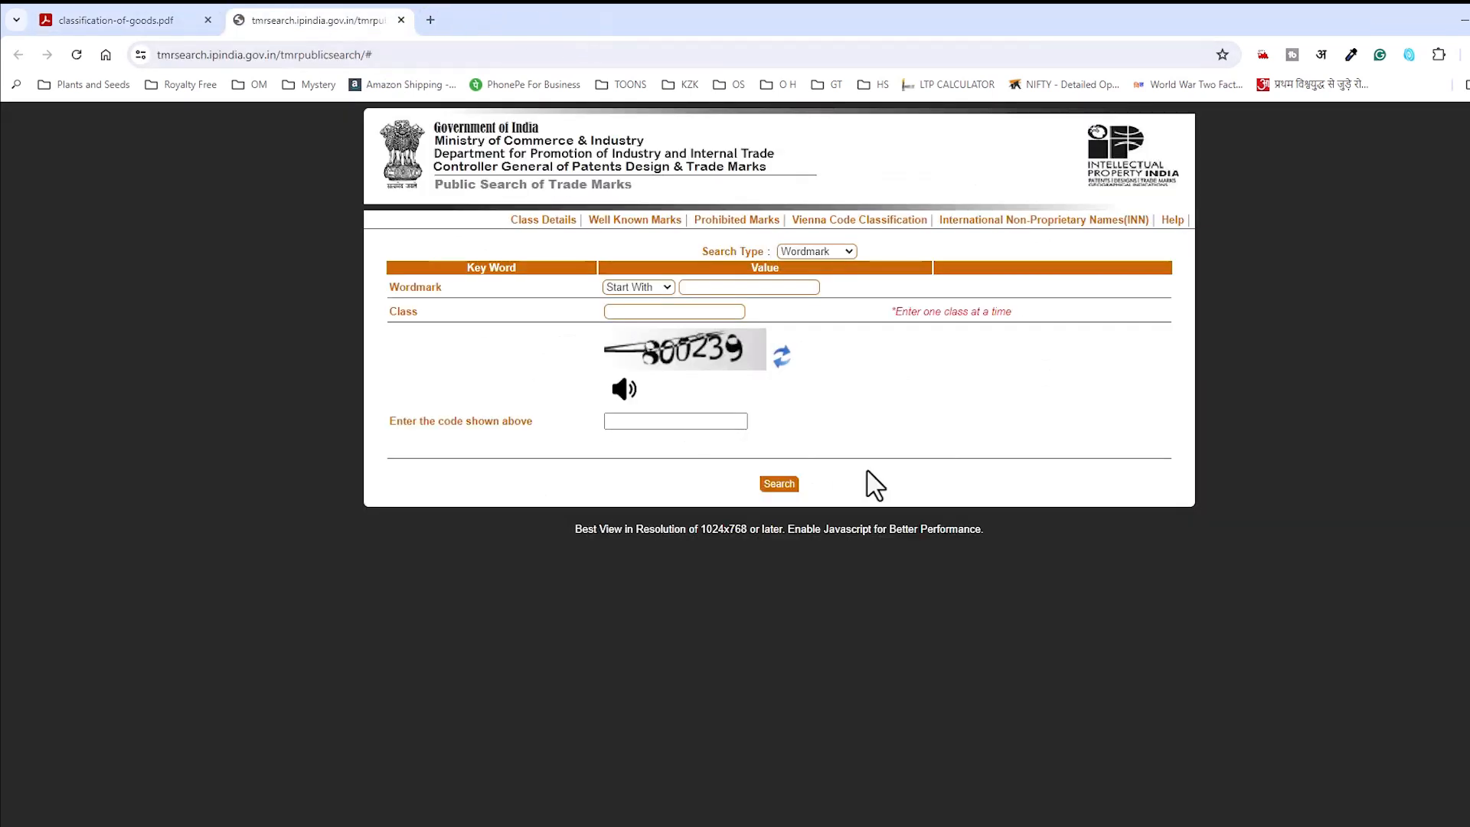
{"action": "left_click", "coordinate": [900, 224]}
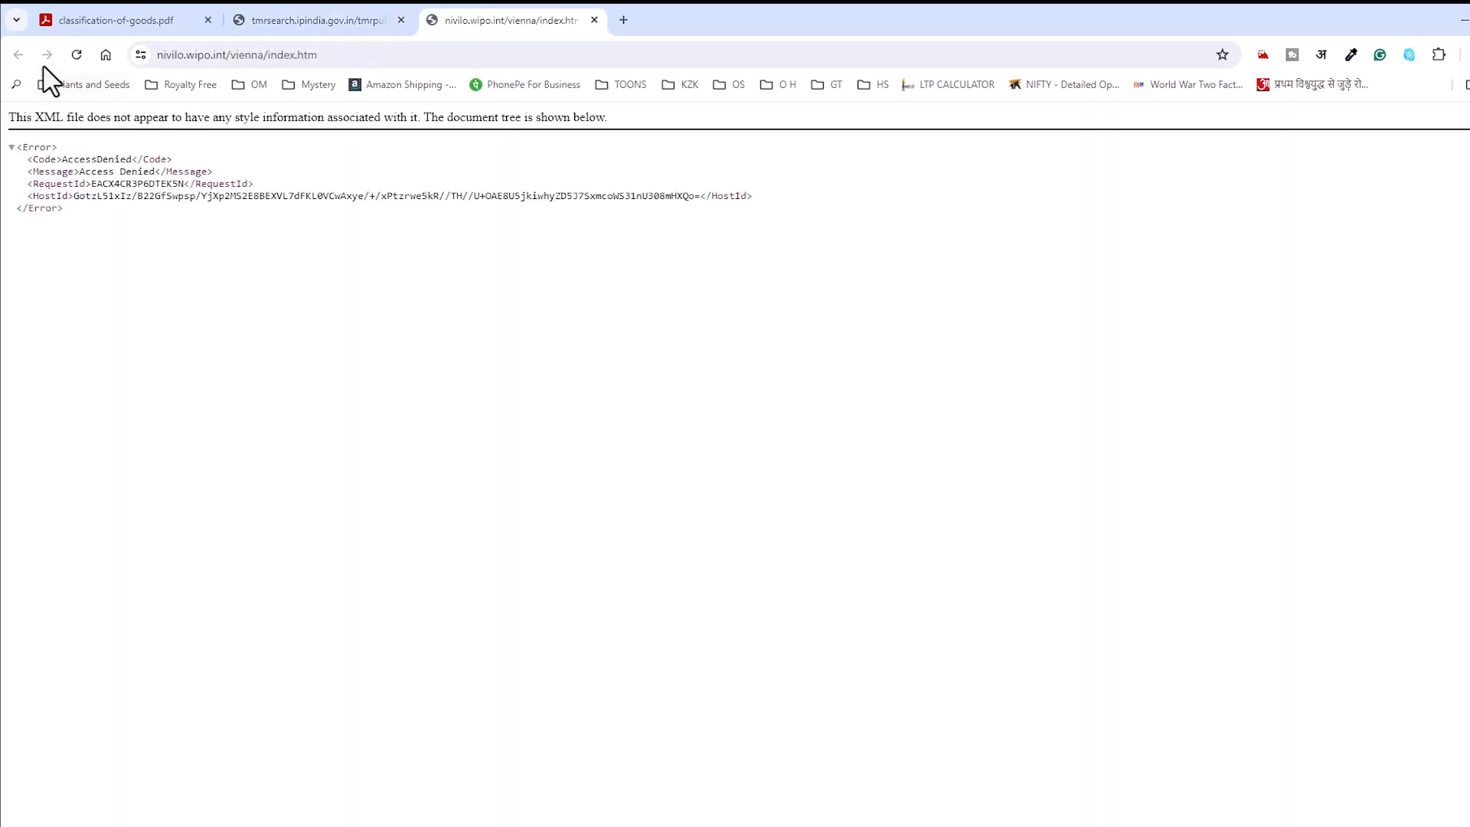
{"action": "left_click", "coordinate": [594, 20]}
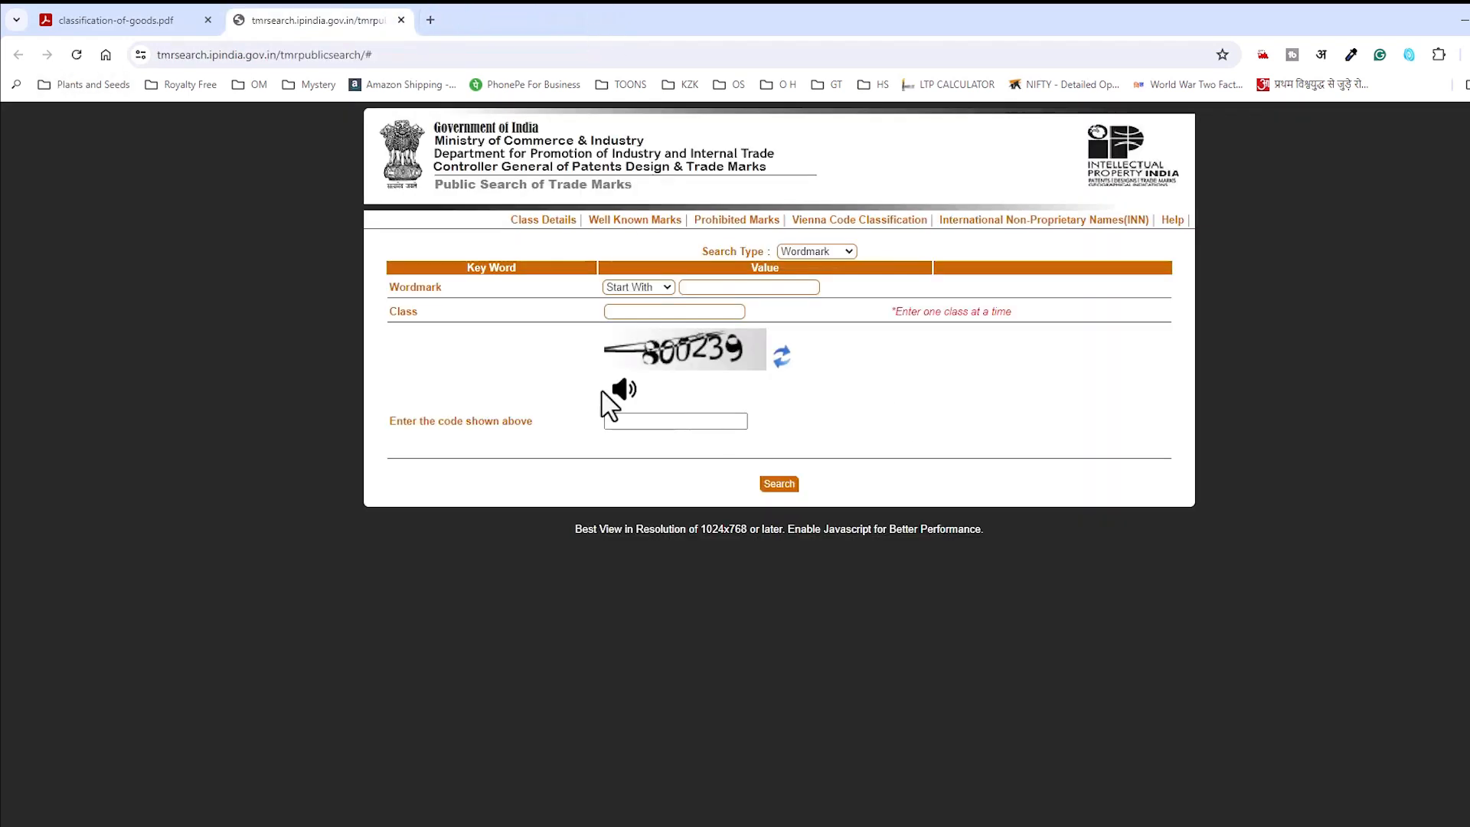
Step: Check the search site's gov domain and the goods PDF, then return to the Wordmark field
{"action": "left_click", "coordinate": [240, 55]}
{"action": "double_click", "coordinate": [291, 55]}
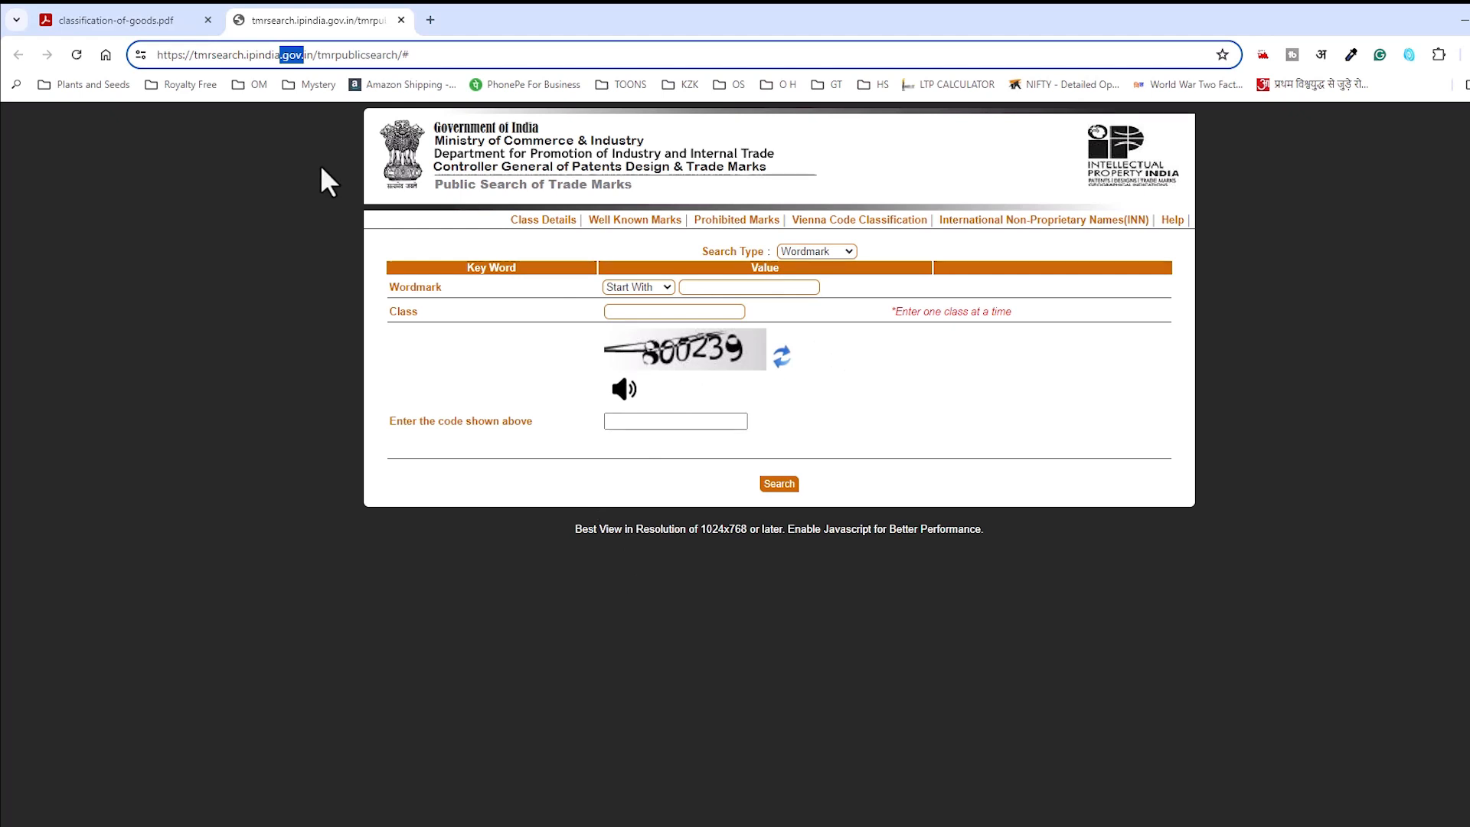
{"action": "left_click", "coordinate": [115, 20]}
{"action": "scroll", "coordinate": [582, 582], "scroll_direction": "down", "scroll_amount": 4}
{"action": "scroll", "coordinate": [629, 628], "scroll_direction": "down", "scroll_amount": 5}
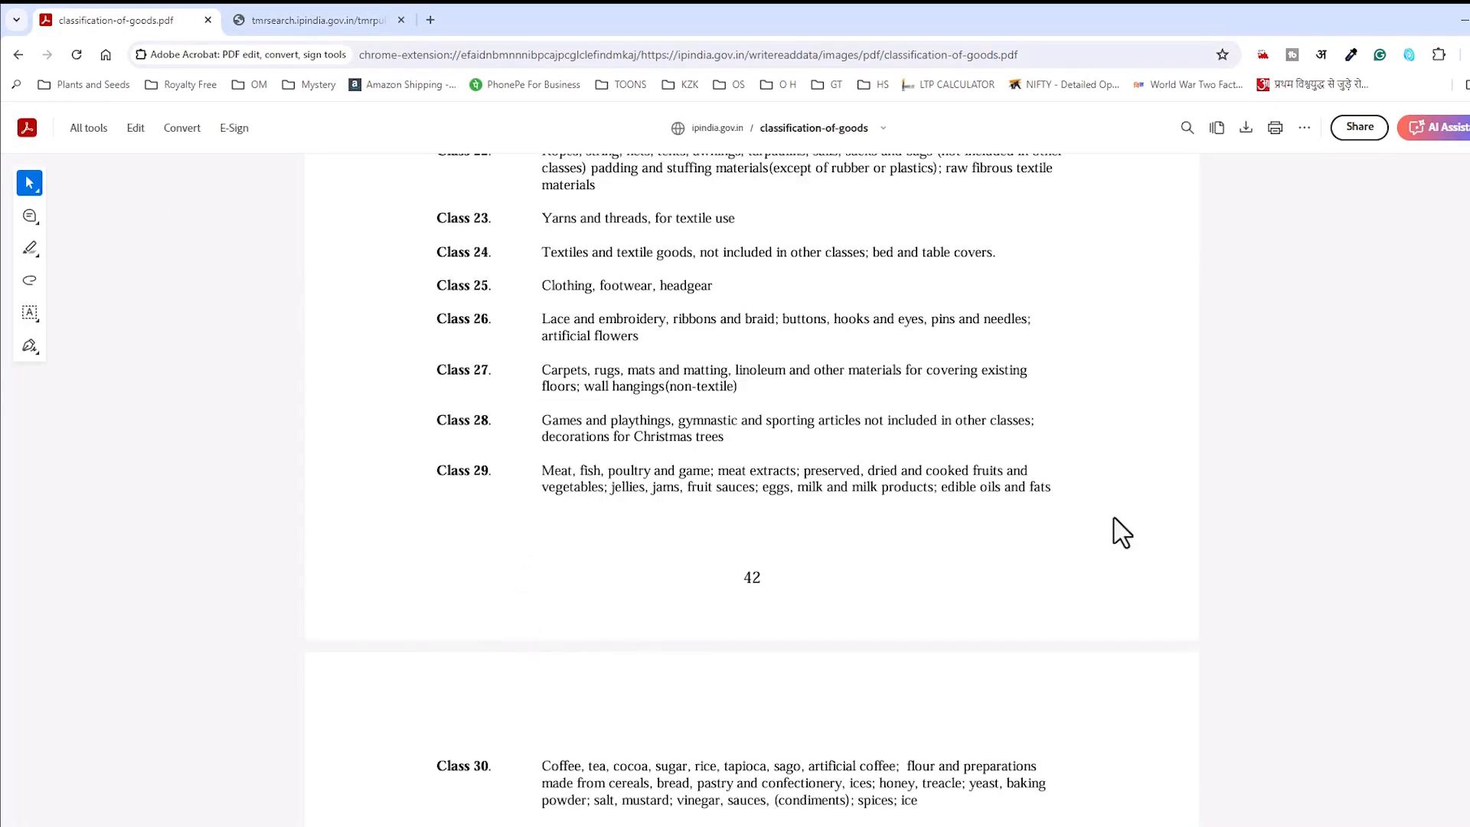
{"action": "left_click", "coordinate": [338, 29]}
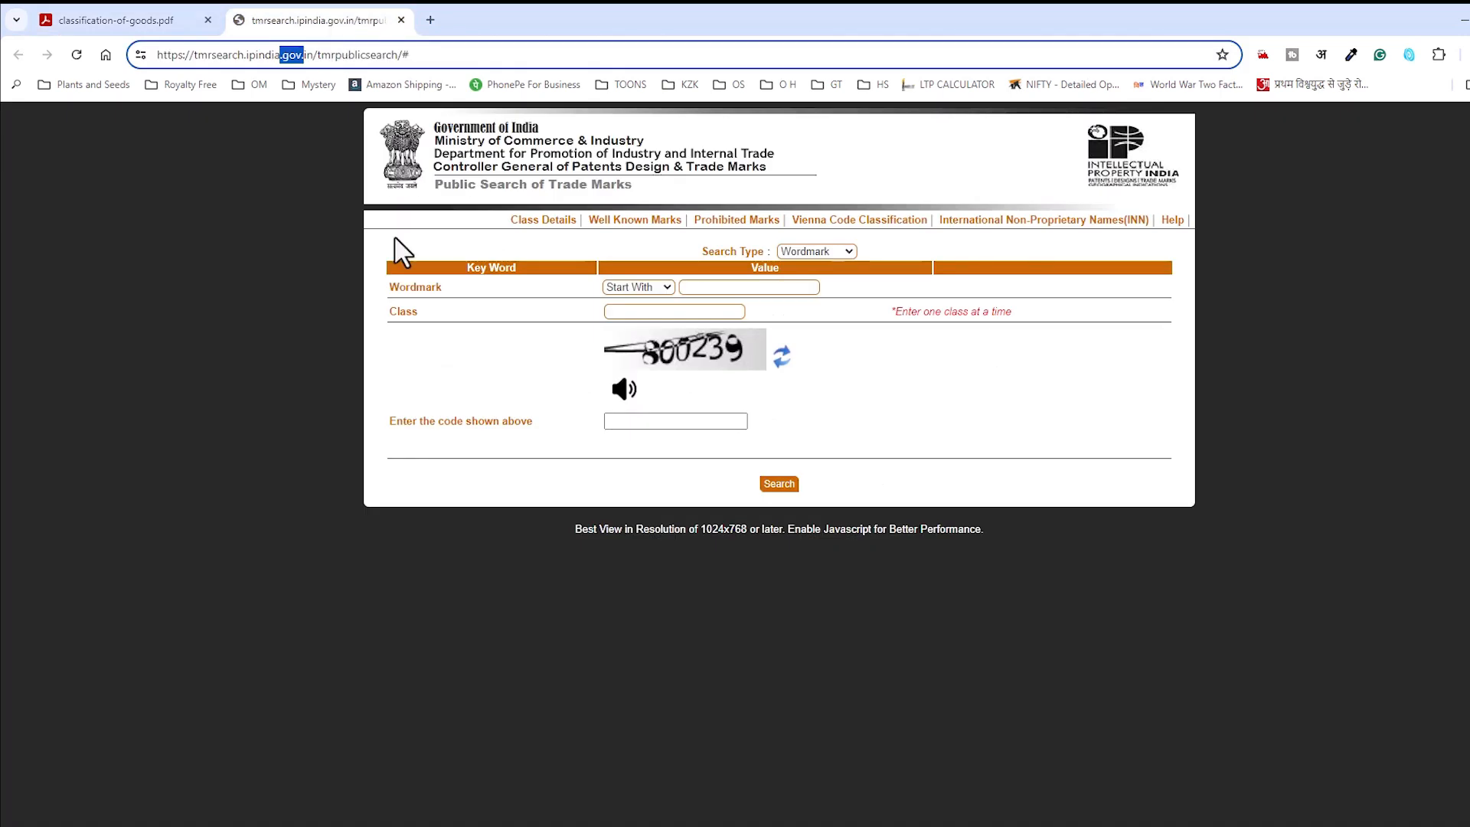
{"action": "left_click", "coordinate": [702, 291]}
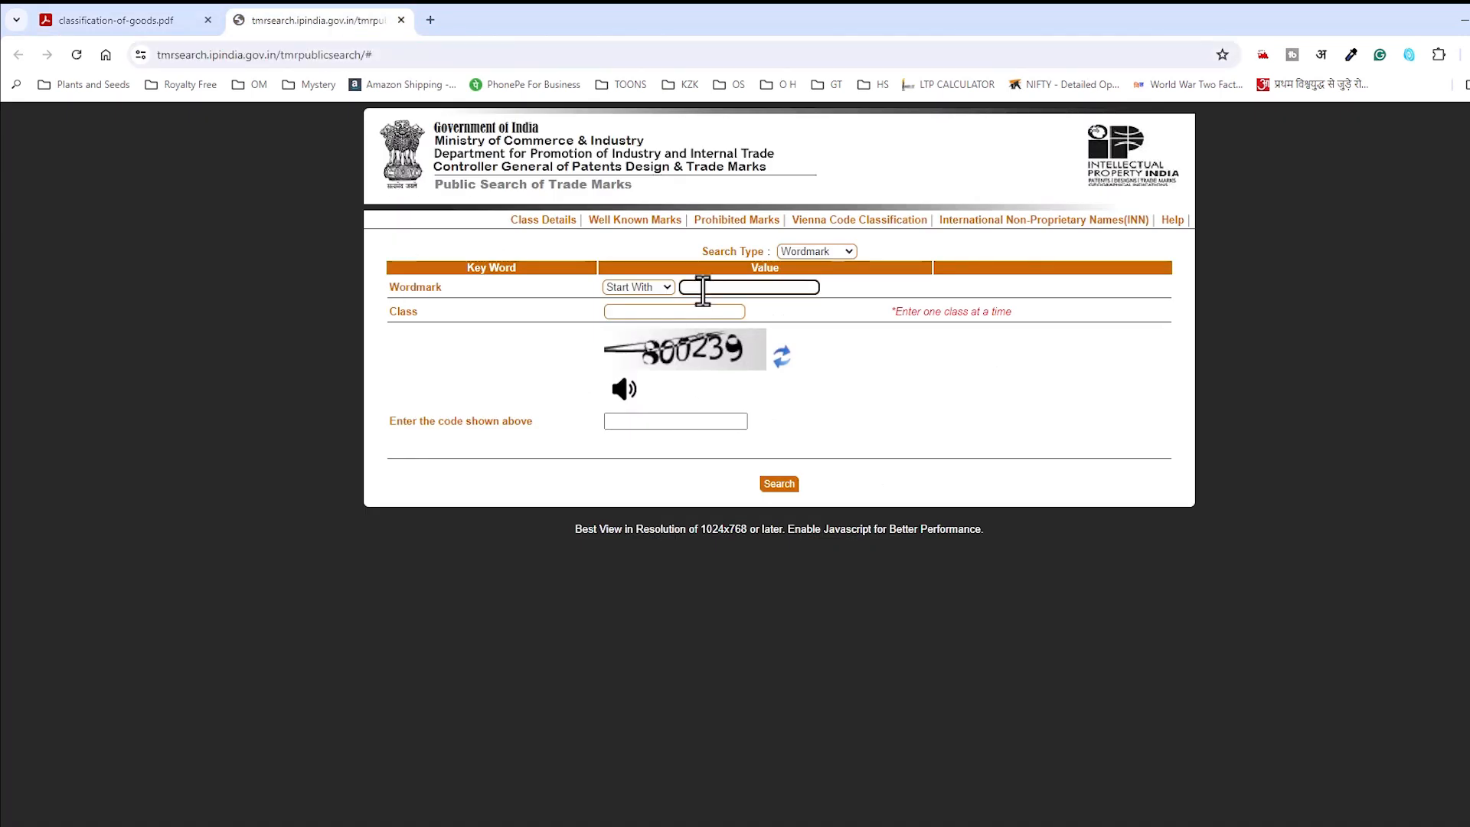
Step: Enter wordmark 'shuddhikrit' and class 29, moving the search into its own maximized window
{"action": "type", "text": "shuddhikrit"}
{"action": "key", "text": "Tab"}
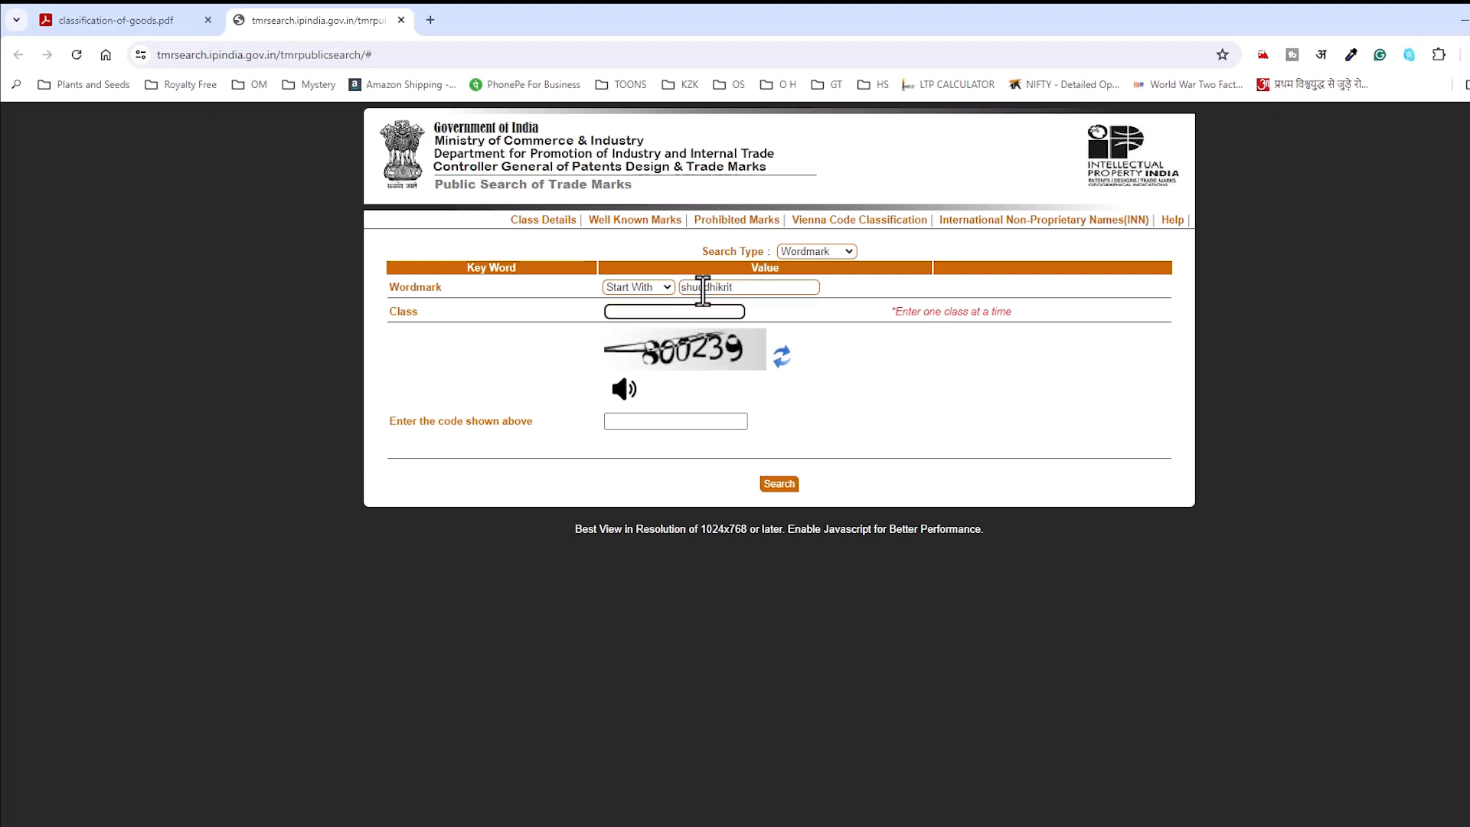
{"action": "key", "text": "alt+Tab"}
{"action": "key", "text": "alt+Tab"}
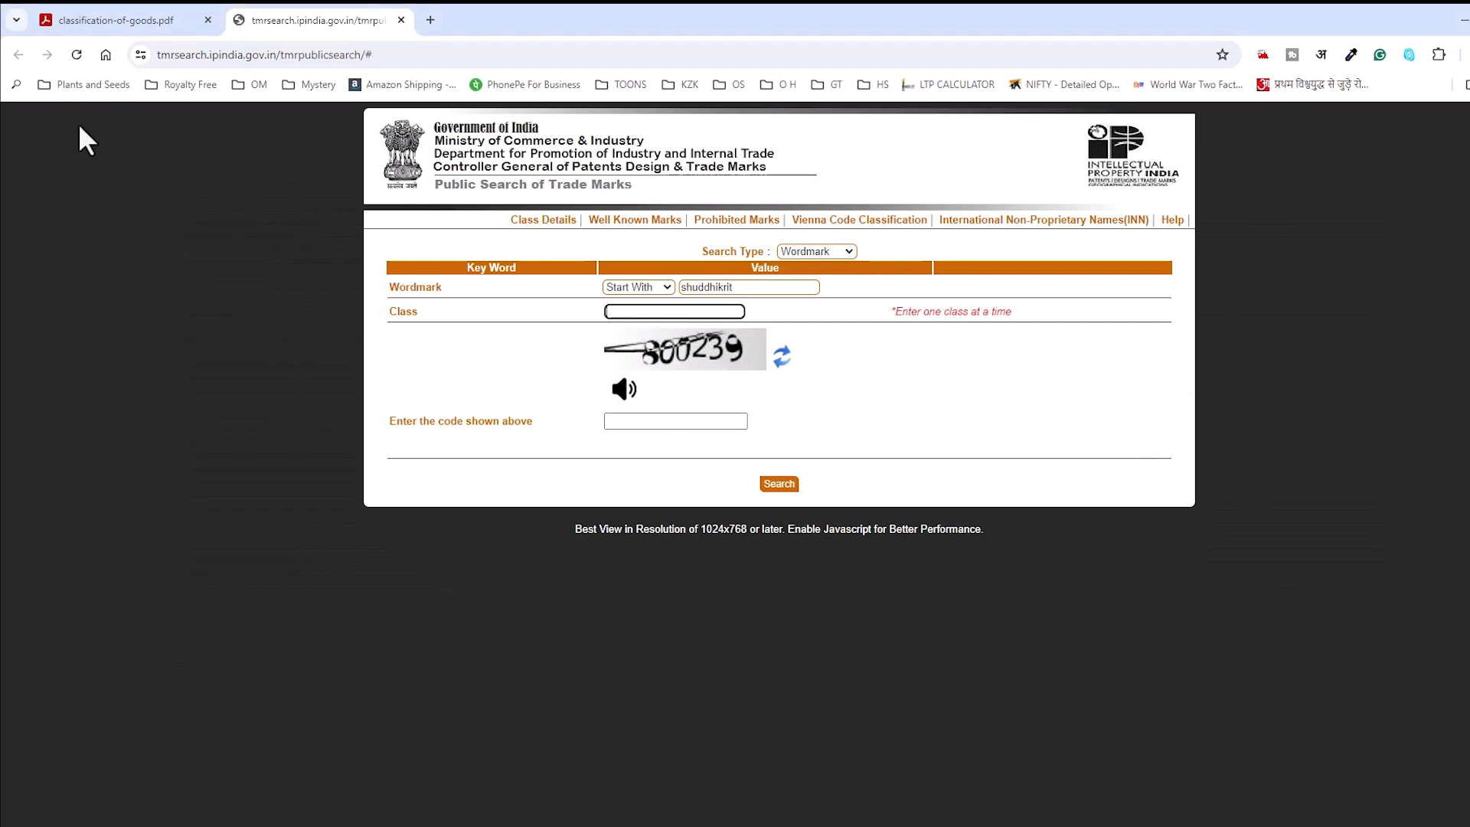
{"action": "left_click_drag", "start_coordinate": [268, 23], "coordinate": [269, 76]}
{"action": "double_click", "coordinate": [424, 84]}
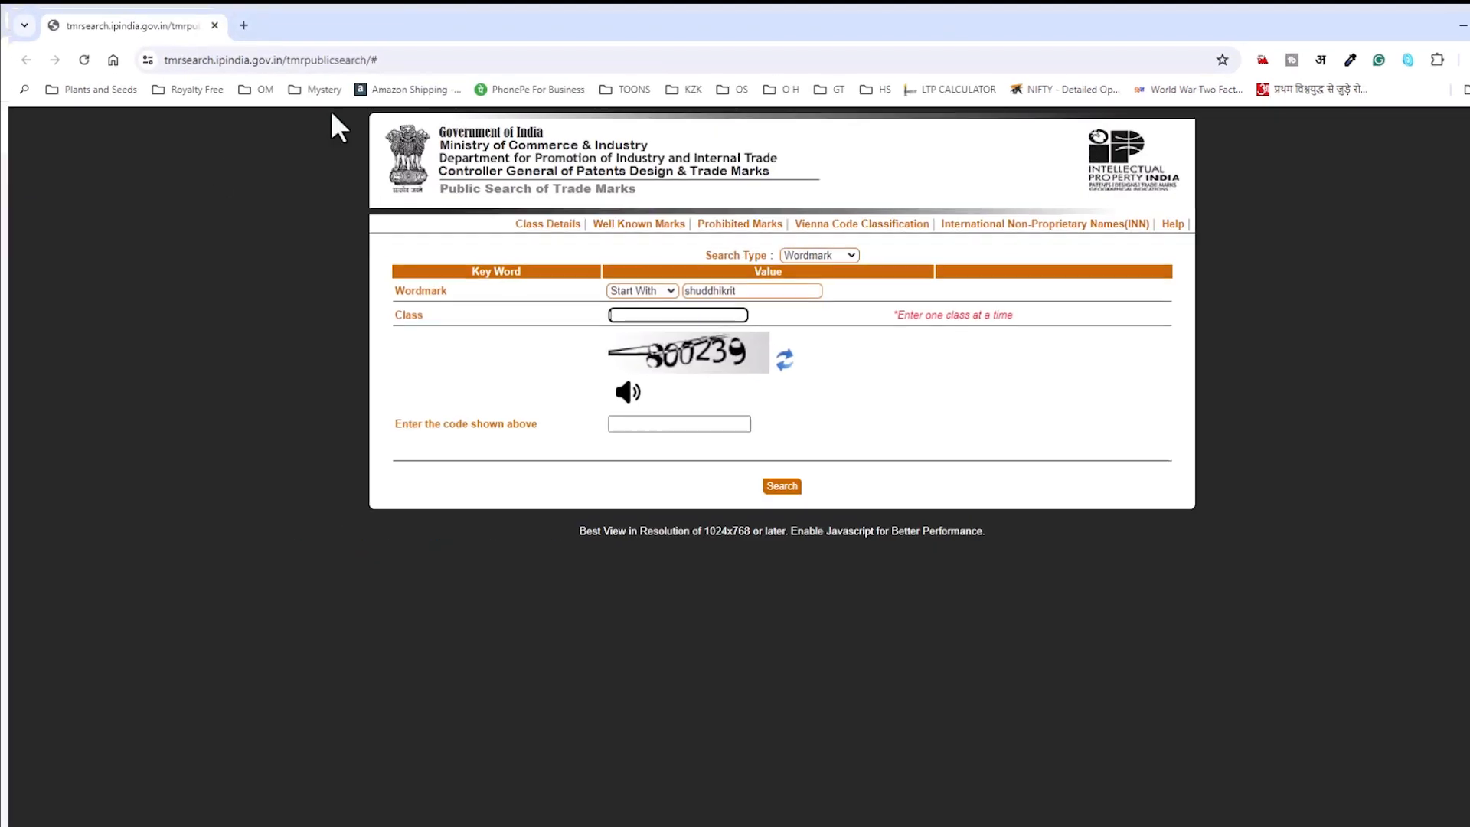
{"action": "key", "text": "alt+Tab"}
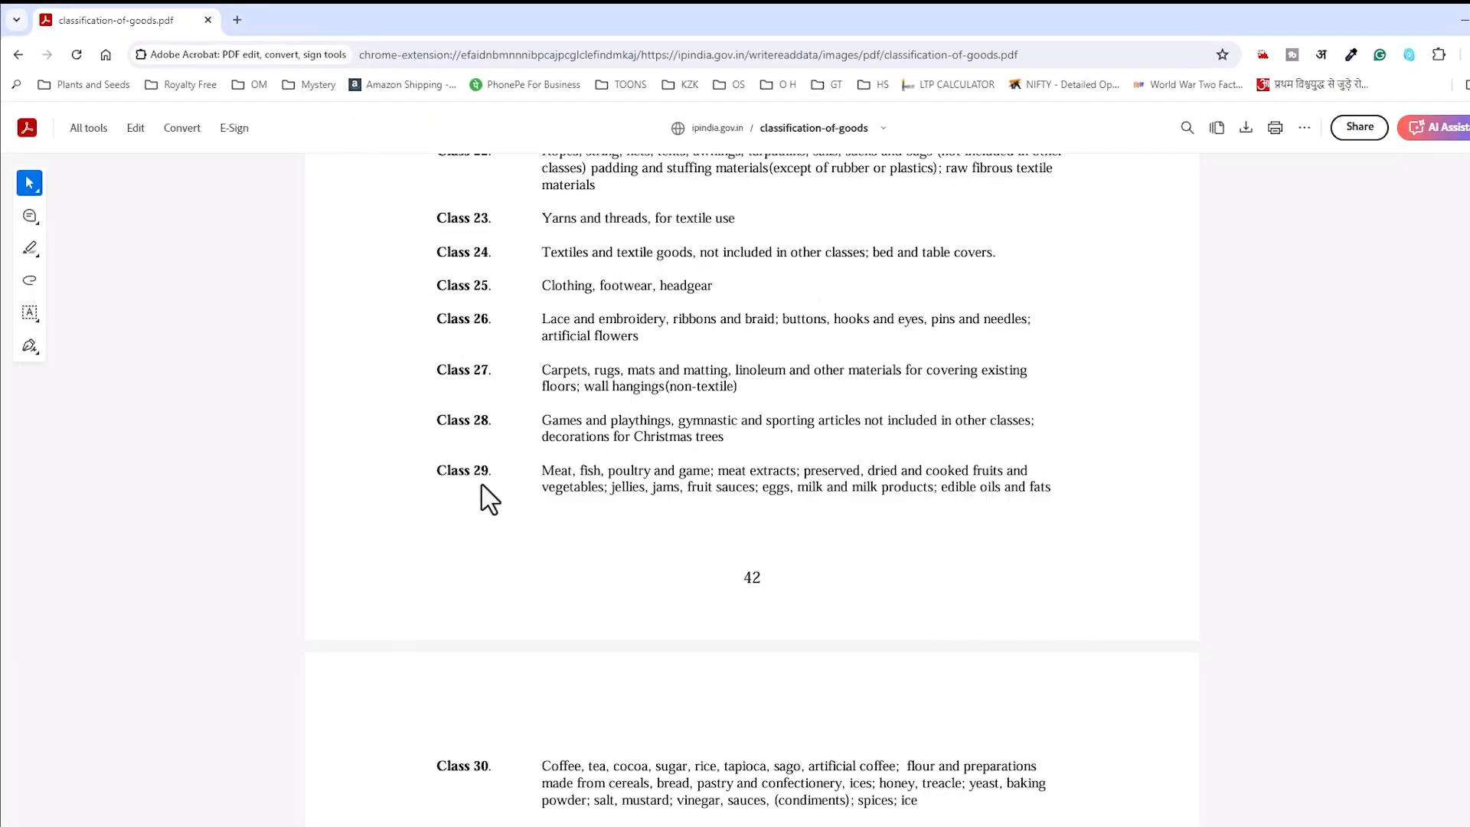
{"action": "key", "text": "alt+Tab"}
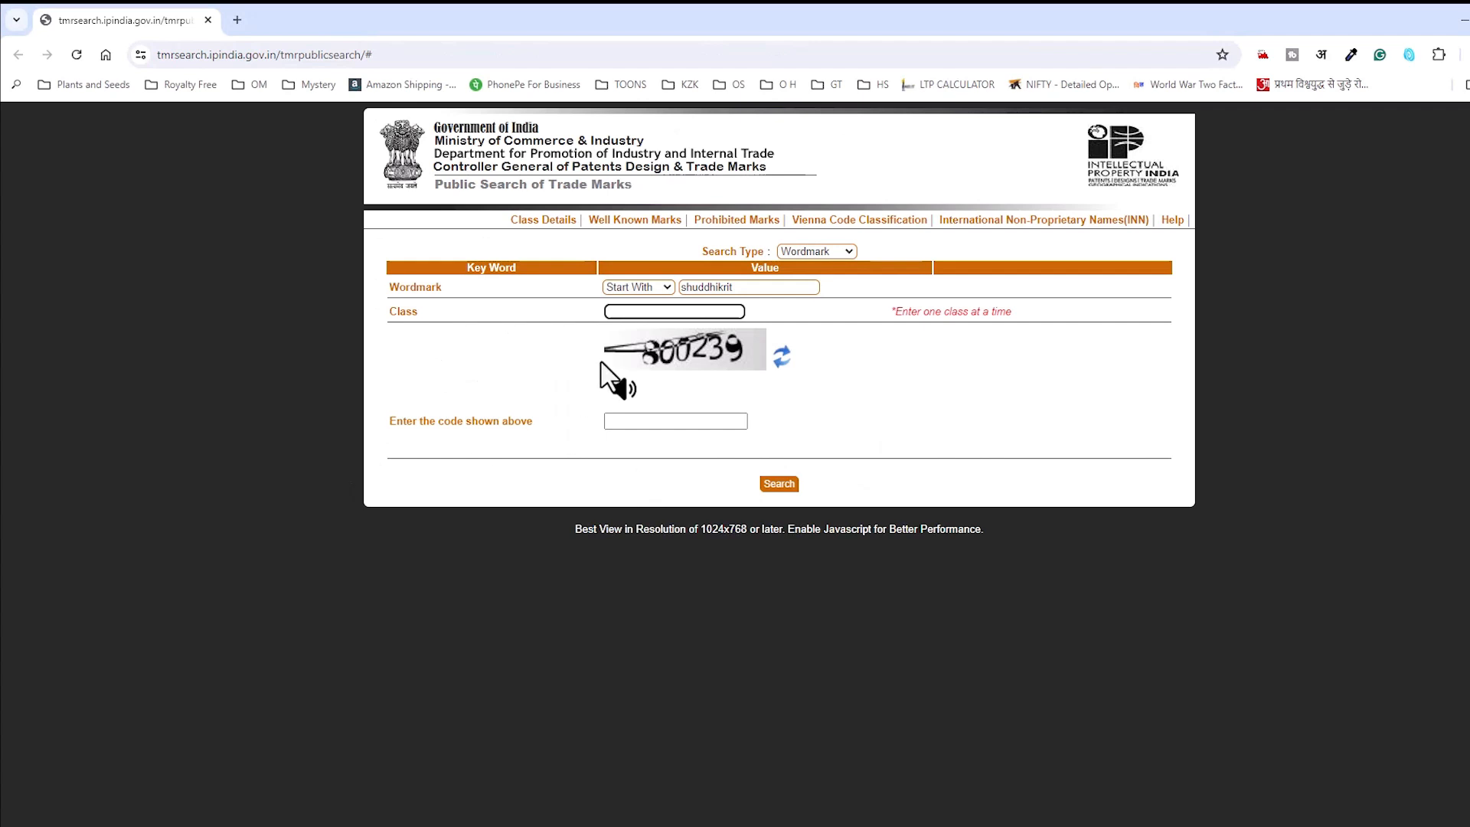
{"action": "type", "text": "29"}
{"action": "key", "text": "Tab"}
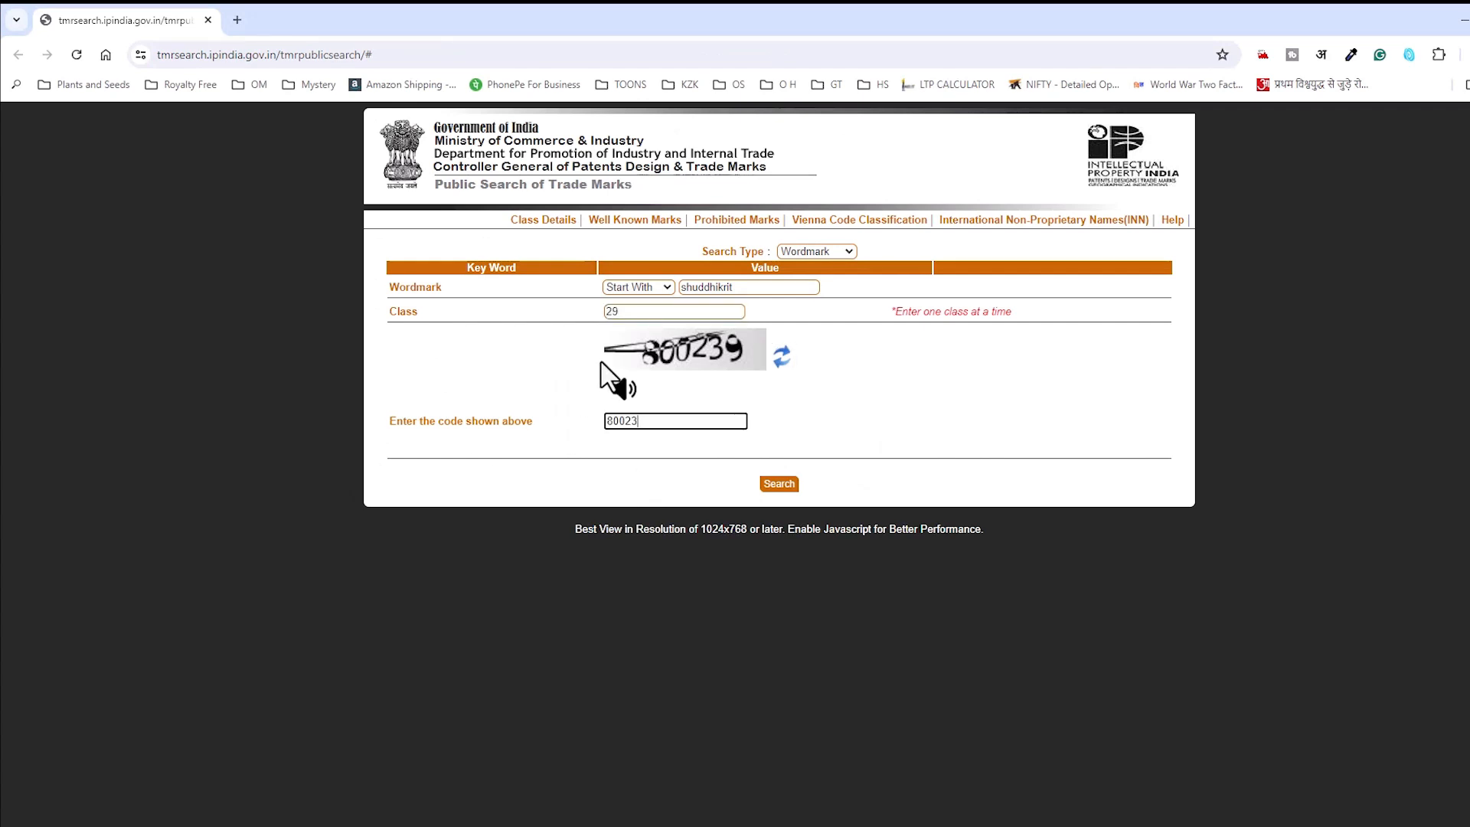
Step: Run the shuddhikrit class 29 search and highlight the matching mark's proprietor
{"action": "left_click", "coordinate": [789, 485]}
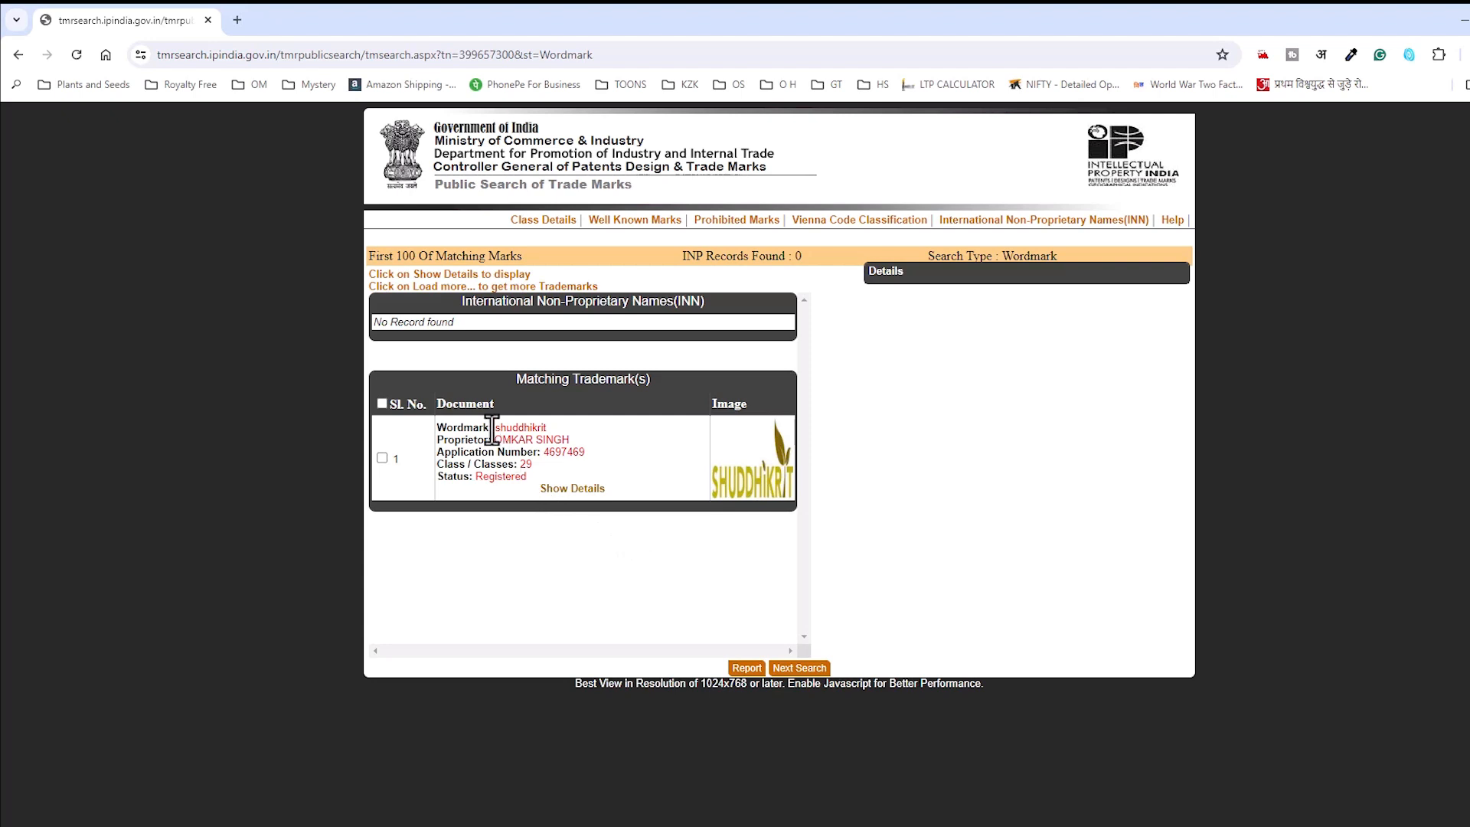
{"action": "left_click_drag", "start_coordinate": [492, 440], "coordinate": [565, 440]}
{"action": "left_click", "coordinate": [516, 430]}
Step: Show the mark's details, highlighting Valid Upto 12/10/2030, class 29 and the goods, then search anew
{"action": "left_click", "coordinate": [571, 491]}
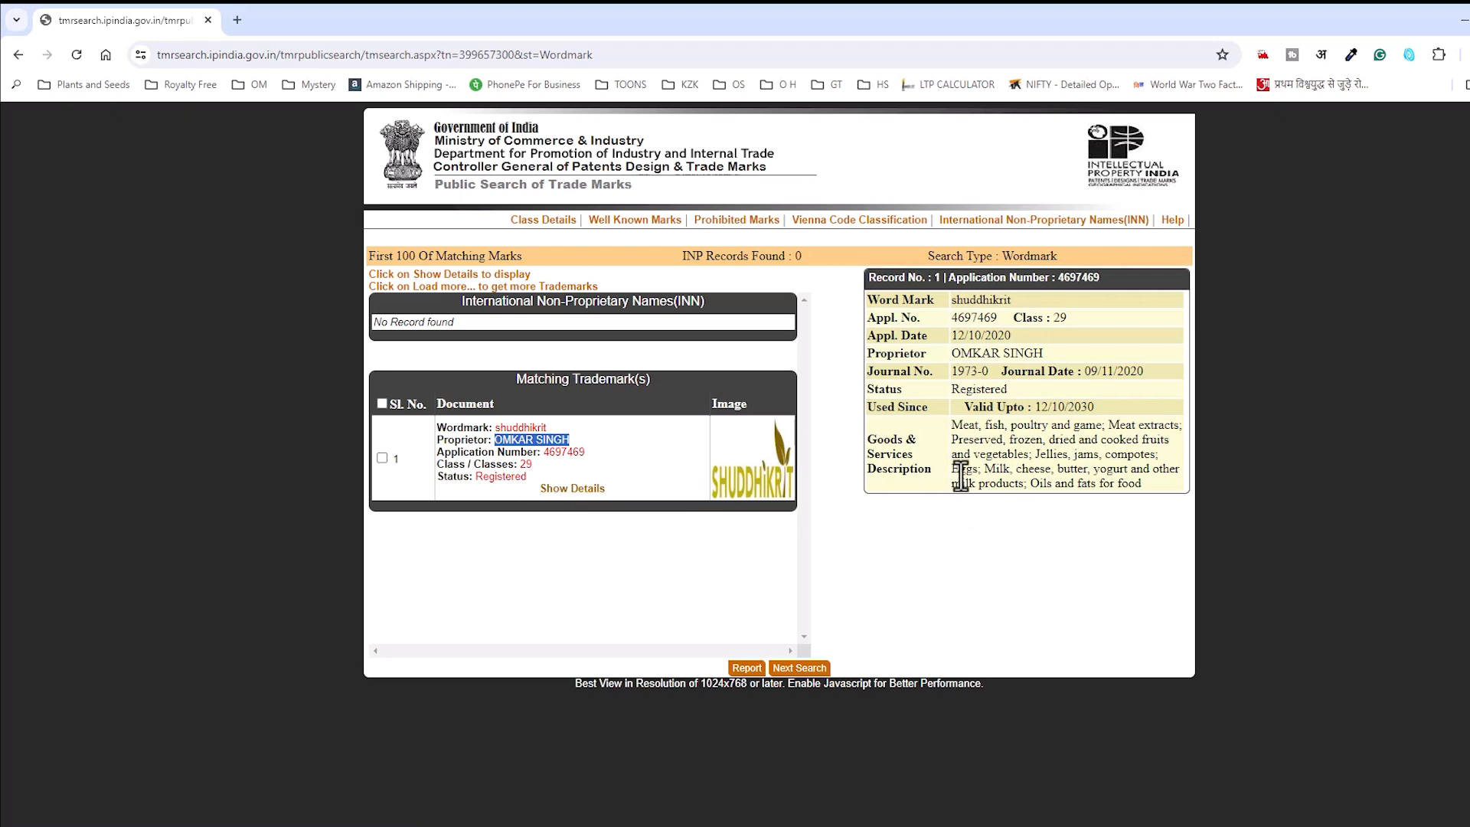
{"action": "left_click_drag", "start_coordinate": [1036, 412], "coordinate": [1095, 416]}
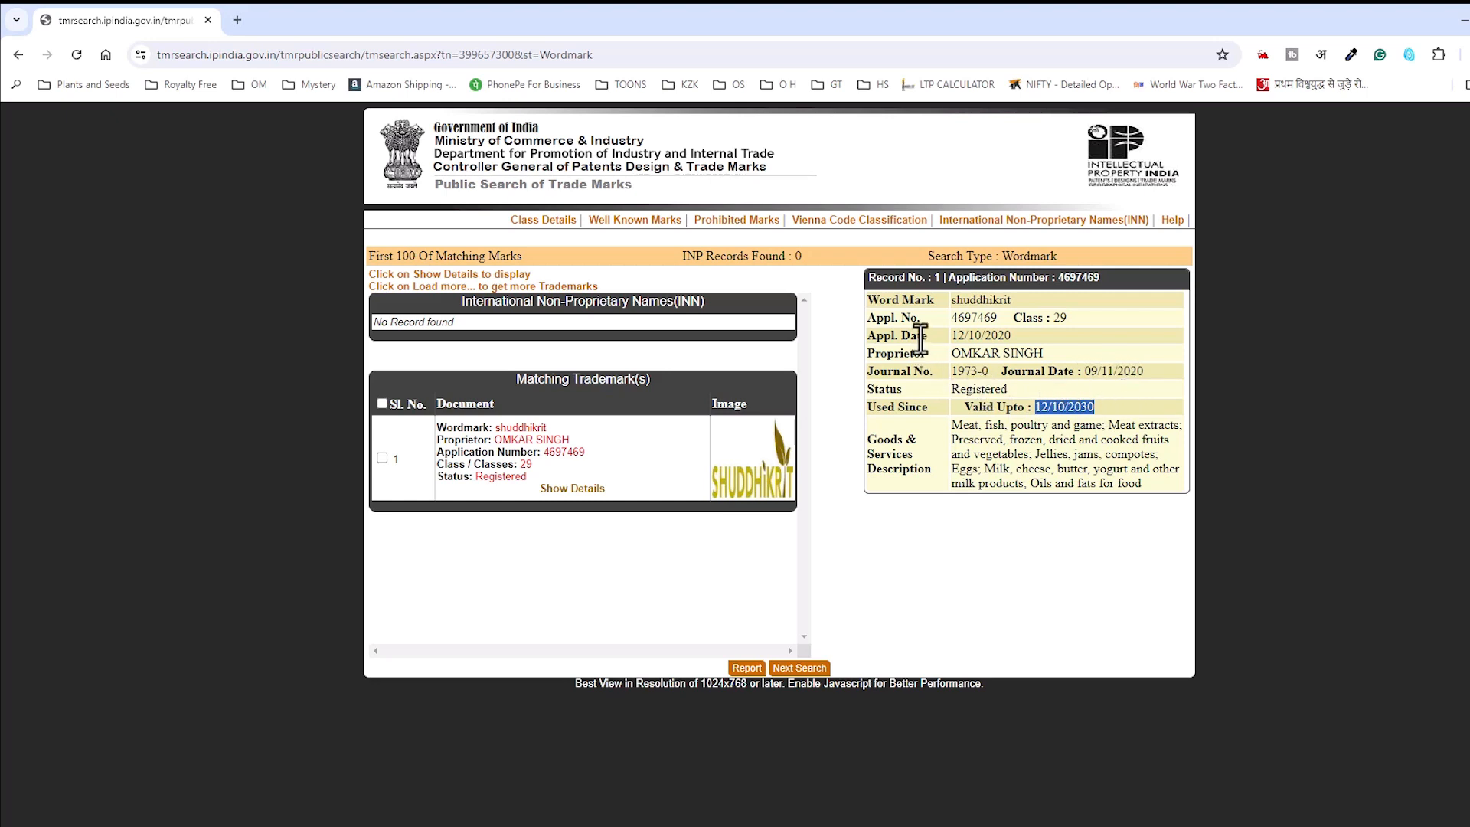
{"action": "left_click", "coordinate": [968, 320]}
{"action": "left_click_drag", "start_coordinate": [1054, 323], "coordinate": [1065, 322]}
{"action": "left_click_drag", "start_coordinate": [953, 426], "coordinate": [1146, 509]}
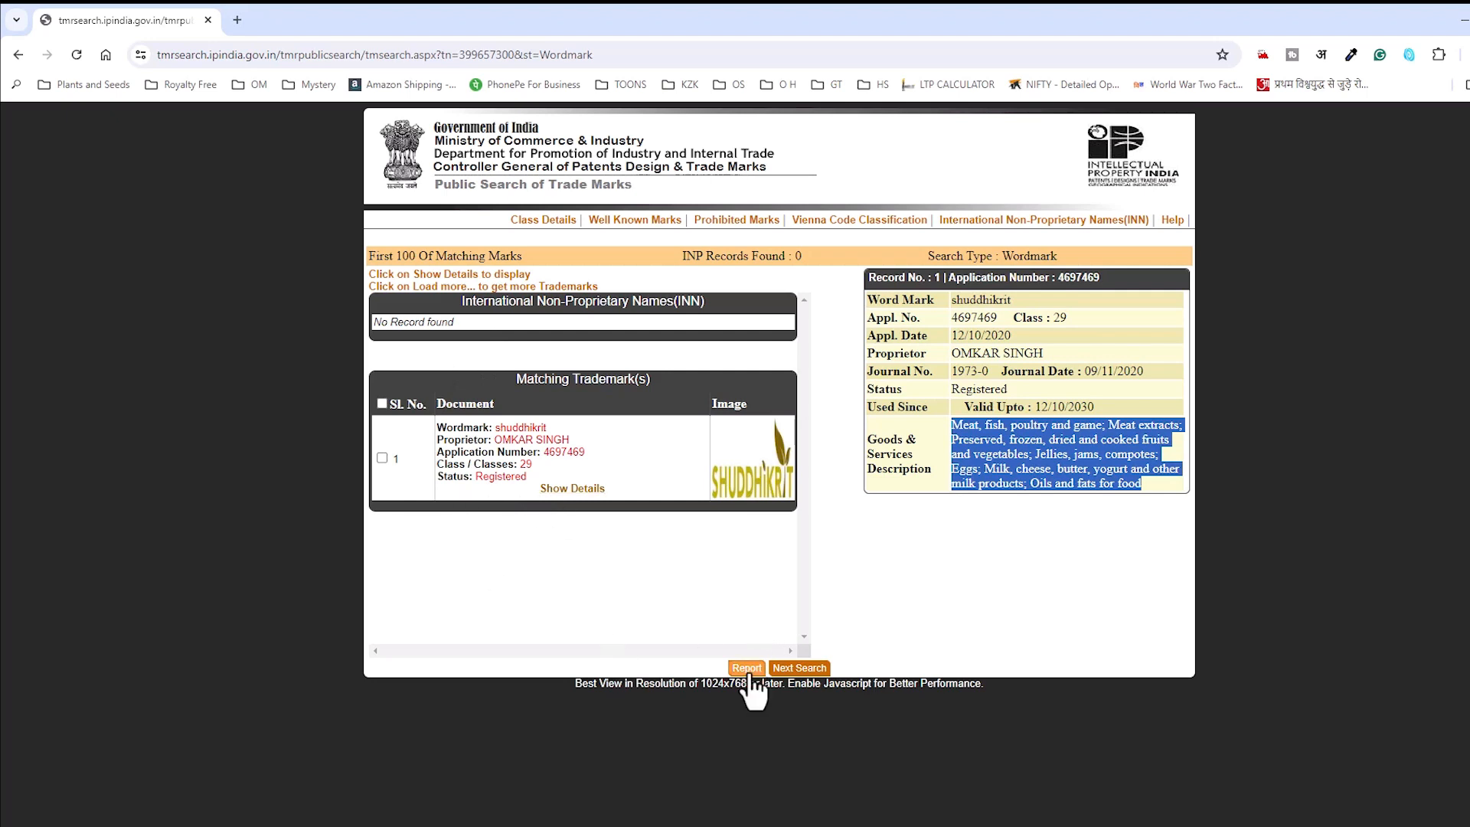
{"action": "left_click", "coordinate": [798, 668]}
Step: Search wordmark 'shuddhikrit' in class 35, entering the captcha code
{"action": "left_click", "coordinate": [720, 285]}
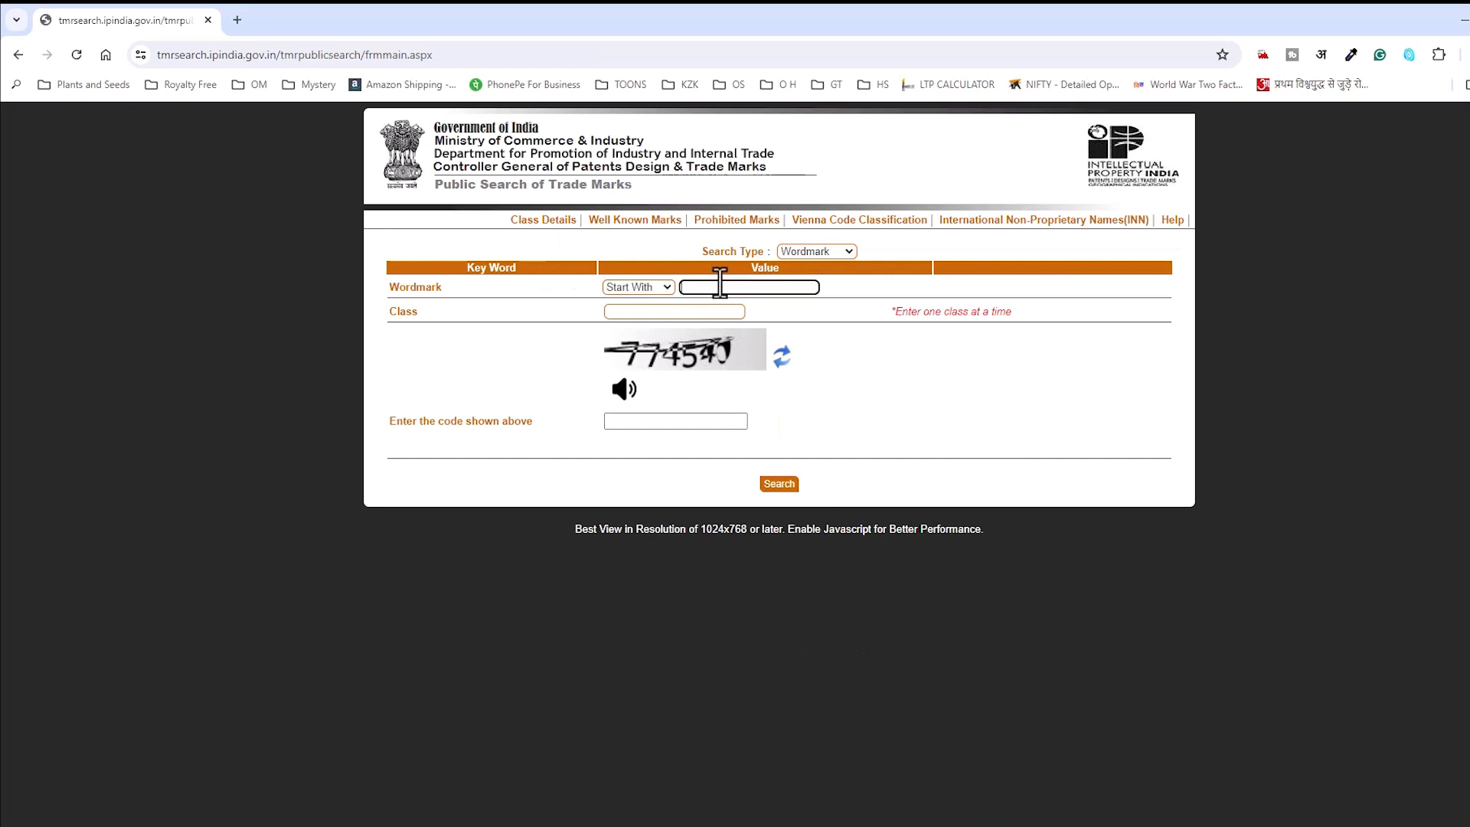
{"action": "type", "text": "shuddhikrit"}
{"action": "key", "text": "Tab"}
{"action": "type", "text": "35"}
{"action": "key", "text": "Tab"}
{"action": "key", "text": "Tab"}
{"action": "type", "text": "77454"}
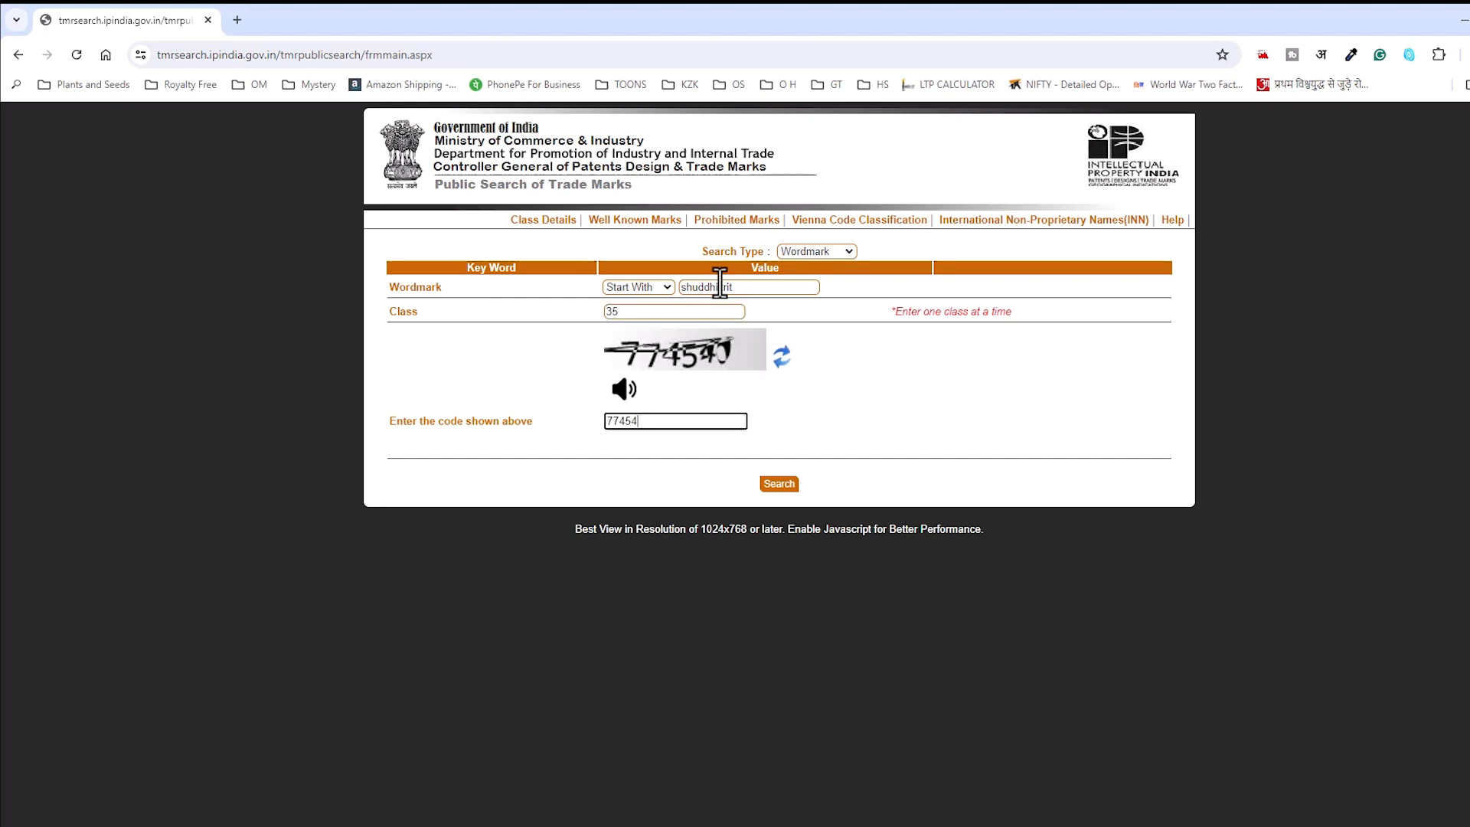
{"action": "type", "text": "0"}
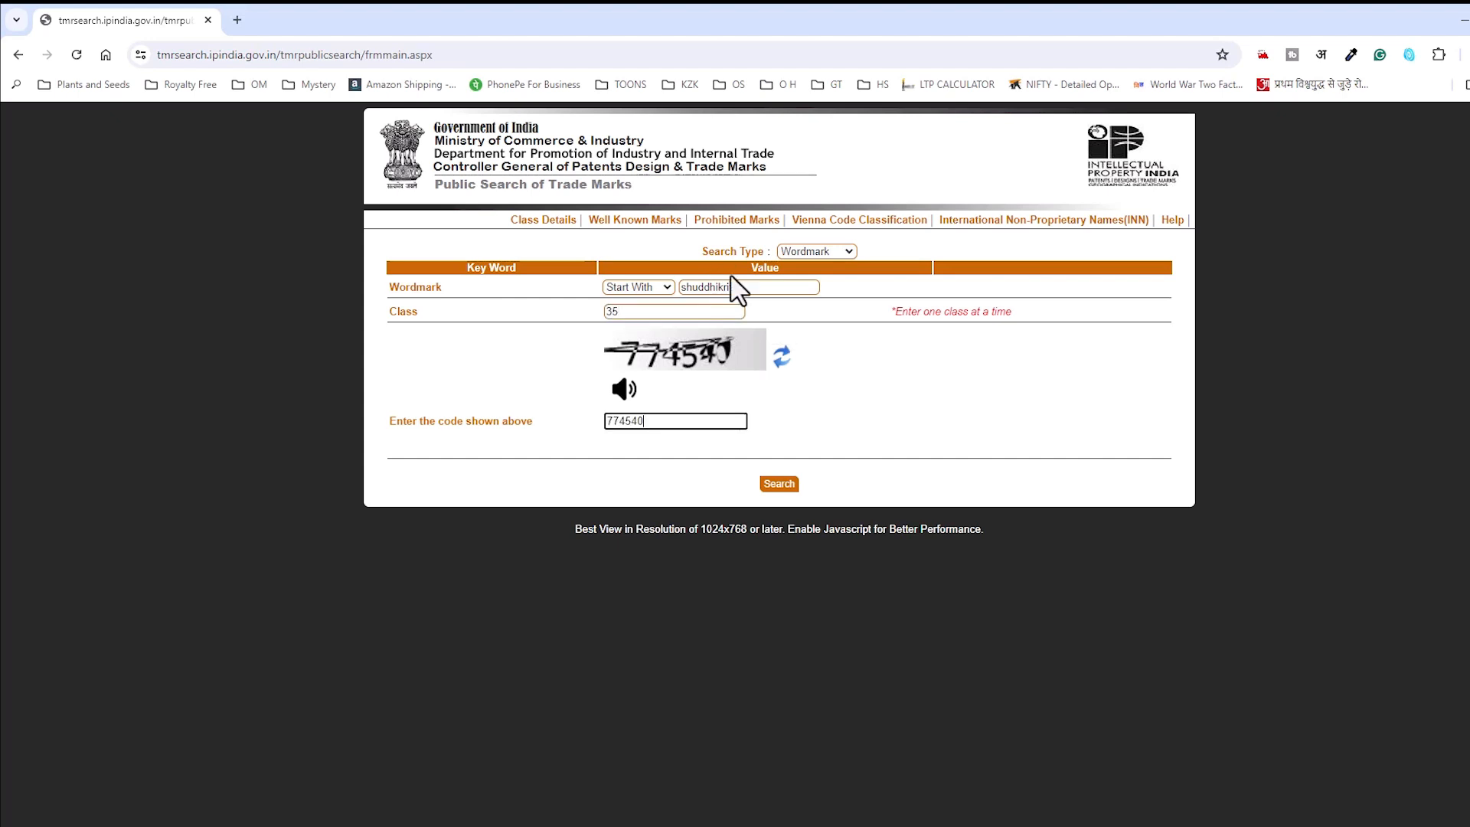
{"action": "left_click", "coordinate": [779, 484]}
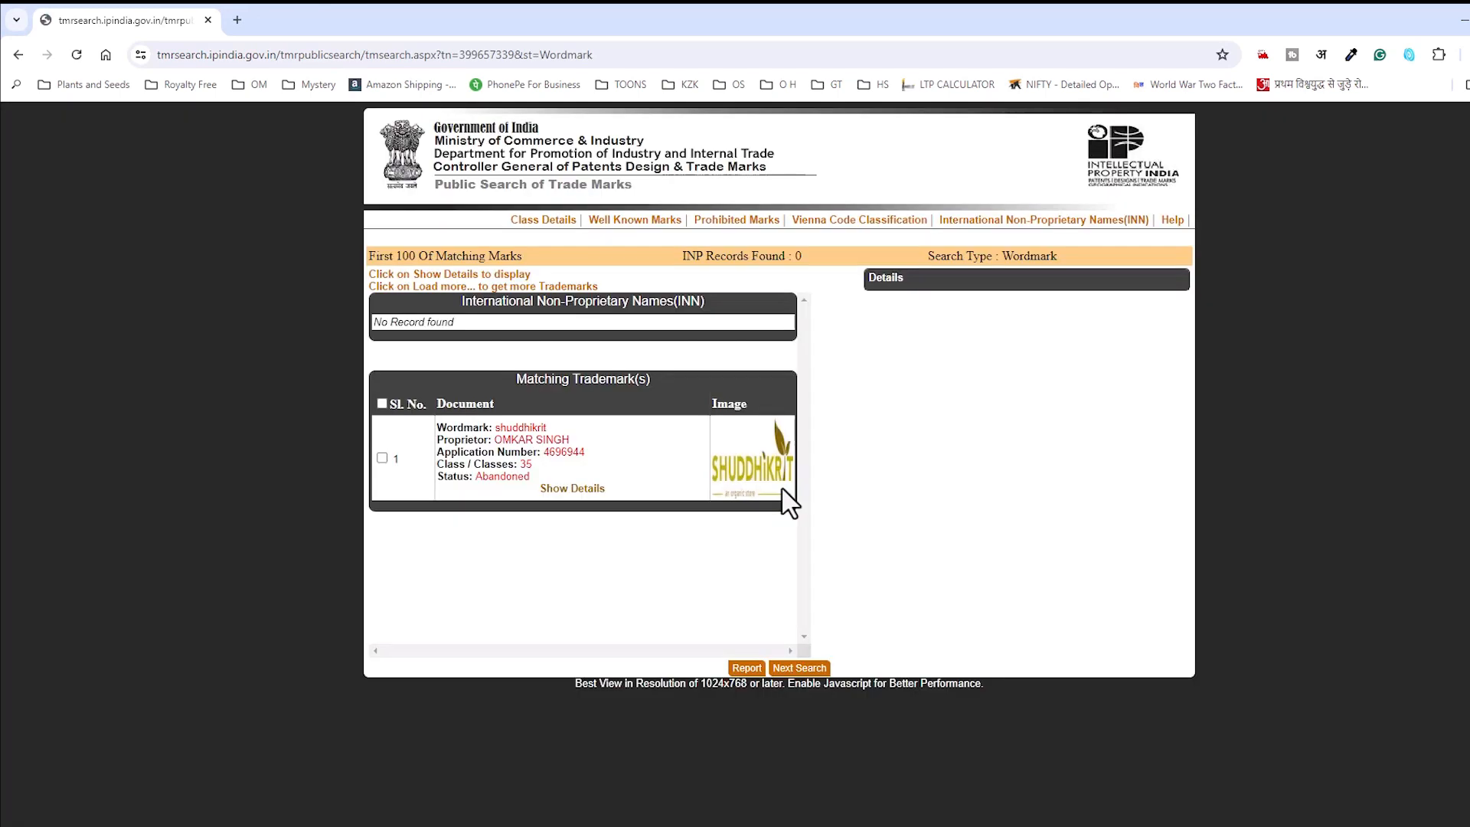
Step: Highlight the Abandoned status and show the class 35 mark's full details
{"action": "double_click", "coordinate": [497, 477]}
{"action": "left_click", "coordinate": [572, 490]}
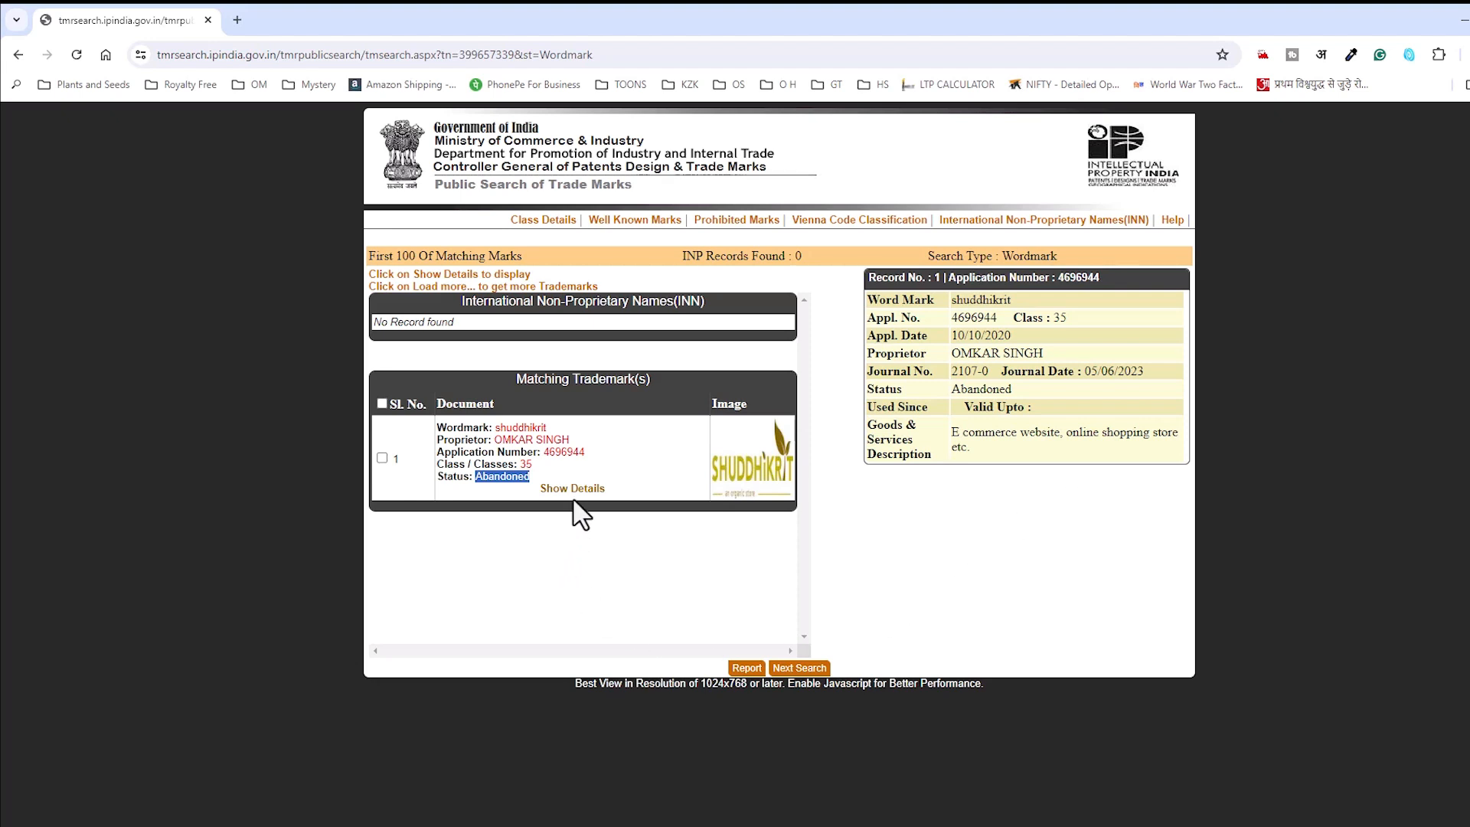
Step: Highlight the start of the 'shuddhkrit' wordmark, then begin a new search
{"action": "left_click_drag", "start_coordinate": [495, 429], "coordinate": [531, 432]}
{"action": "left_click", "coordinate": [798, 668]}
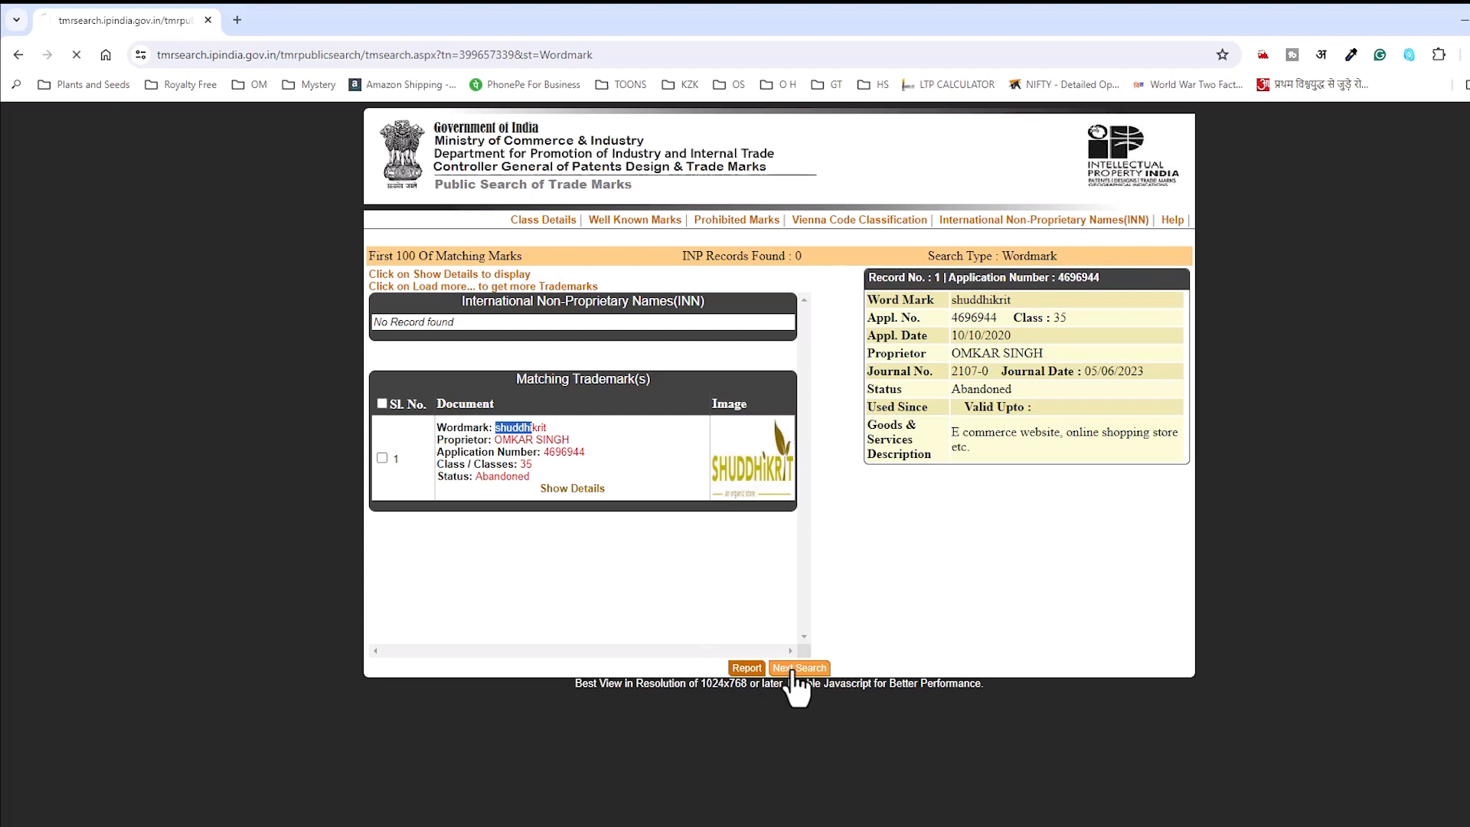
Step: Focus the Wordmark field, then scroll the PDF to Class 30 and highlight 'tea'
{"action": "left_click", "coordinate": [716, 286]}
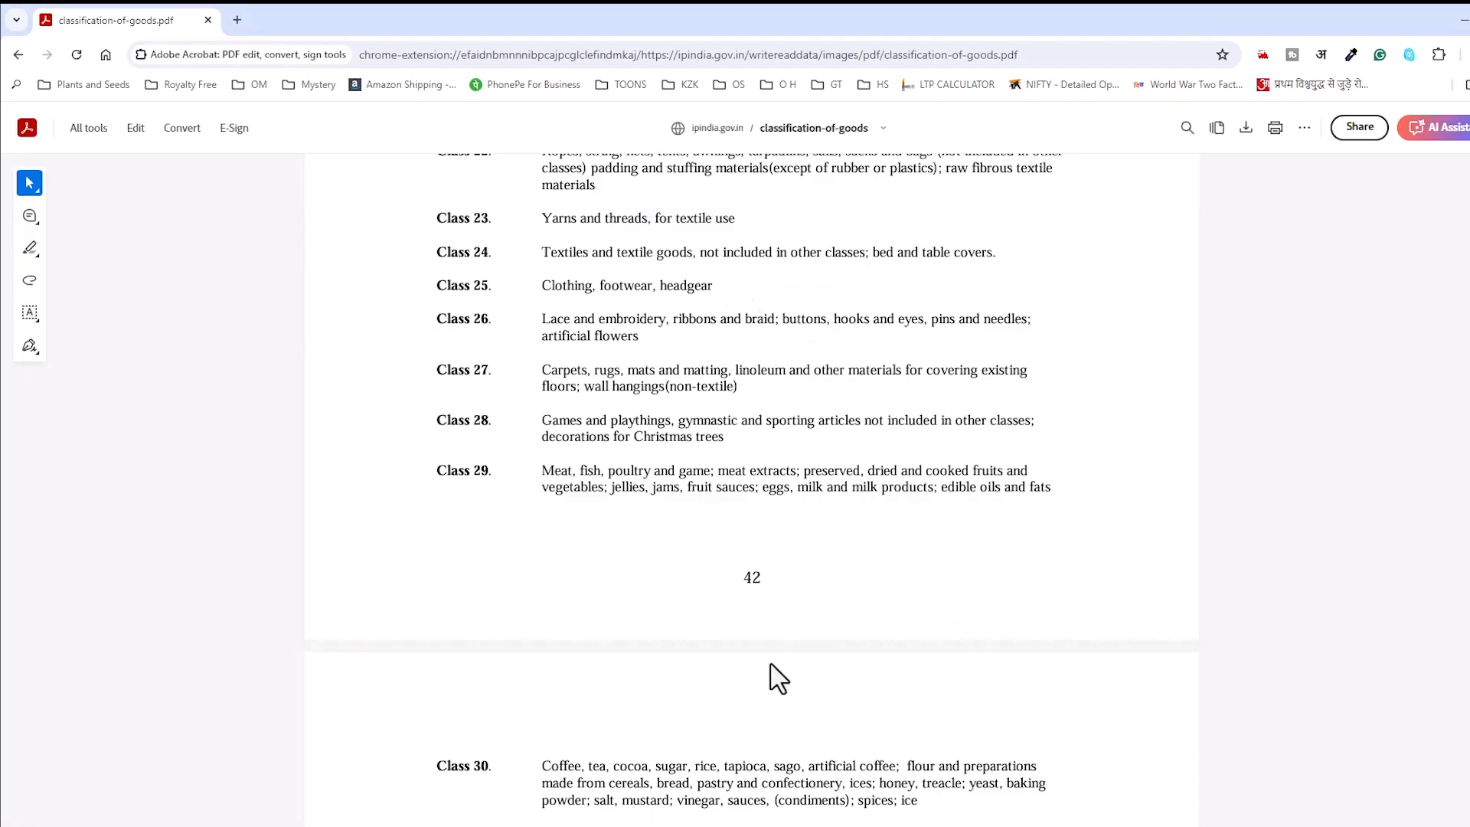
{"action": "scroll", "coordinate": [778, 679], "scroll_direction": "down", "scroll_amount": 2}
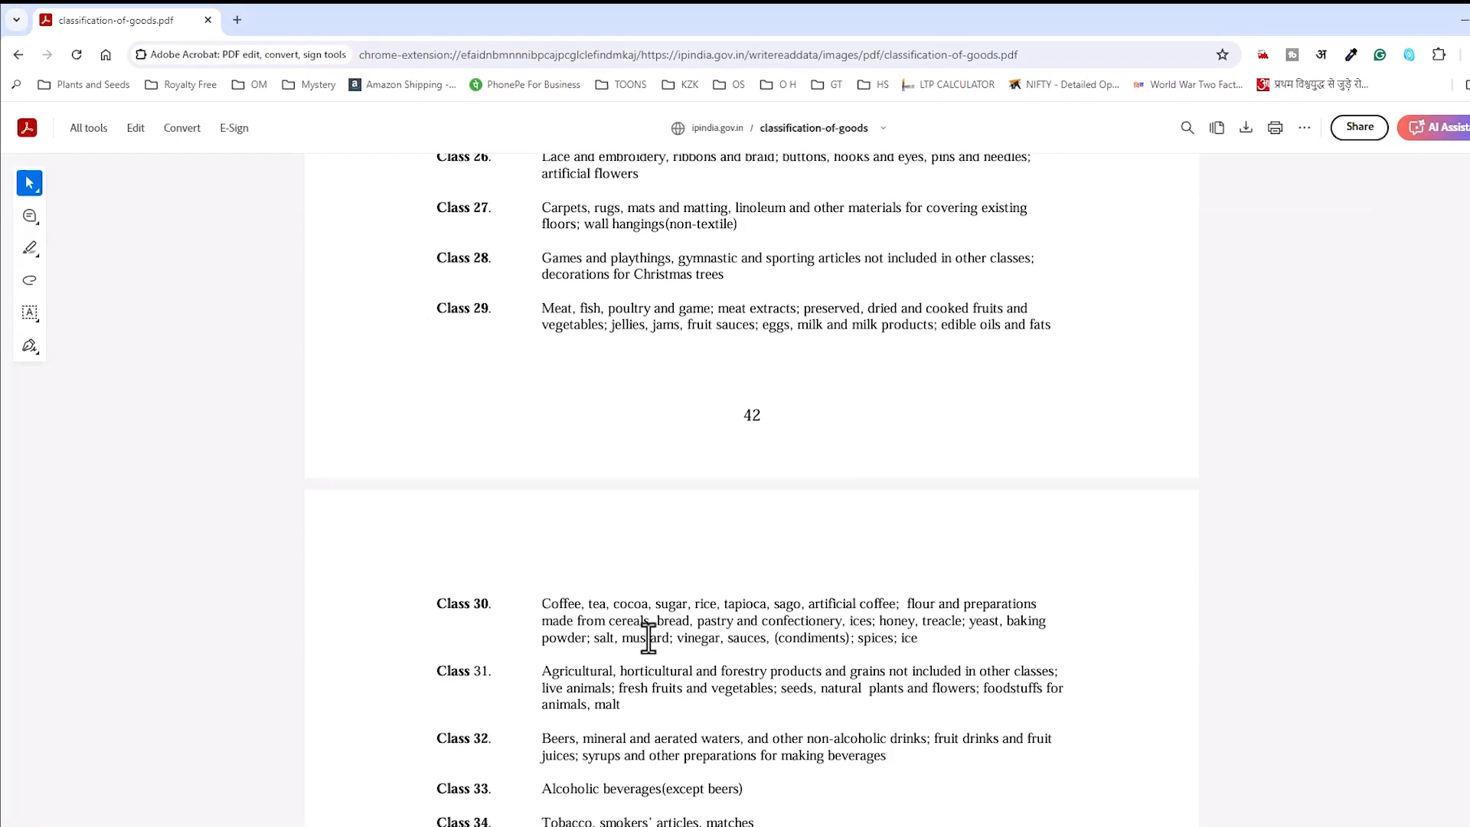
{"action": "left_click_drag", "start_coordinate": [588, 607], "coordinate": [605, 609]}
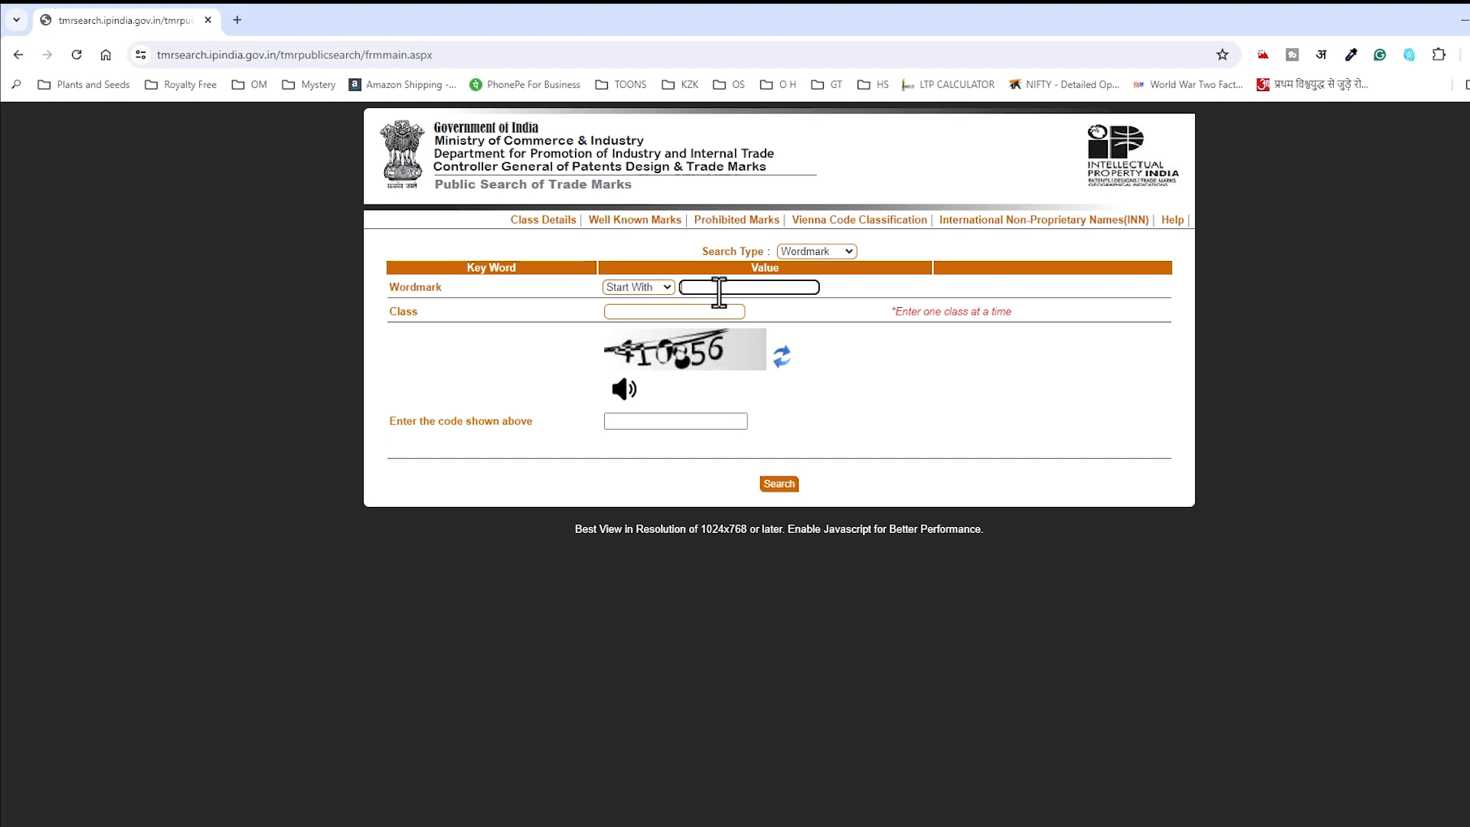
Step: Search wordmark 'ayush tea' in class 30, entering the captcha code
{"action": "type", "text": "ayush tea"}
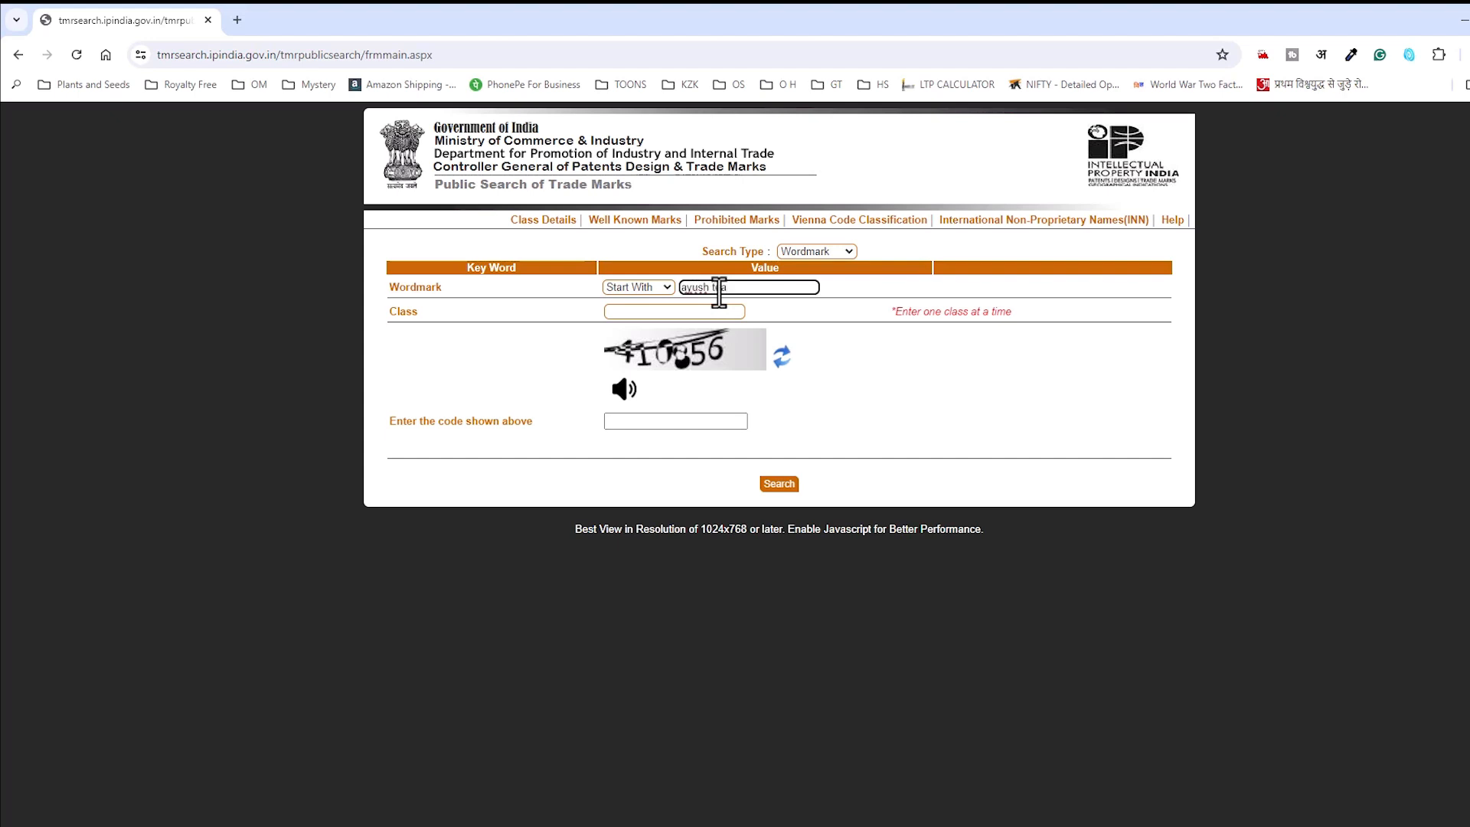
{"action": "left_click", "coordinate": [720, 311]}
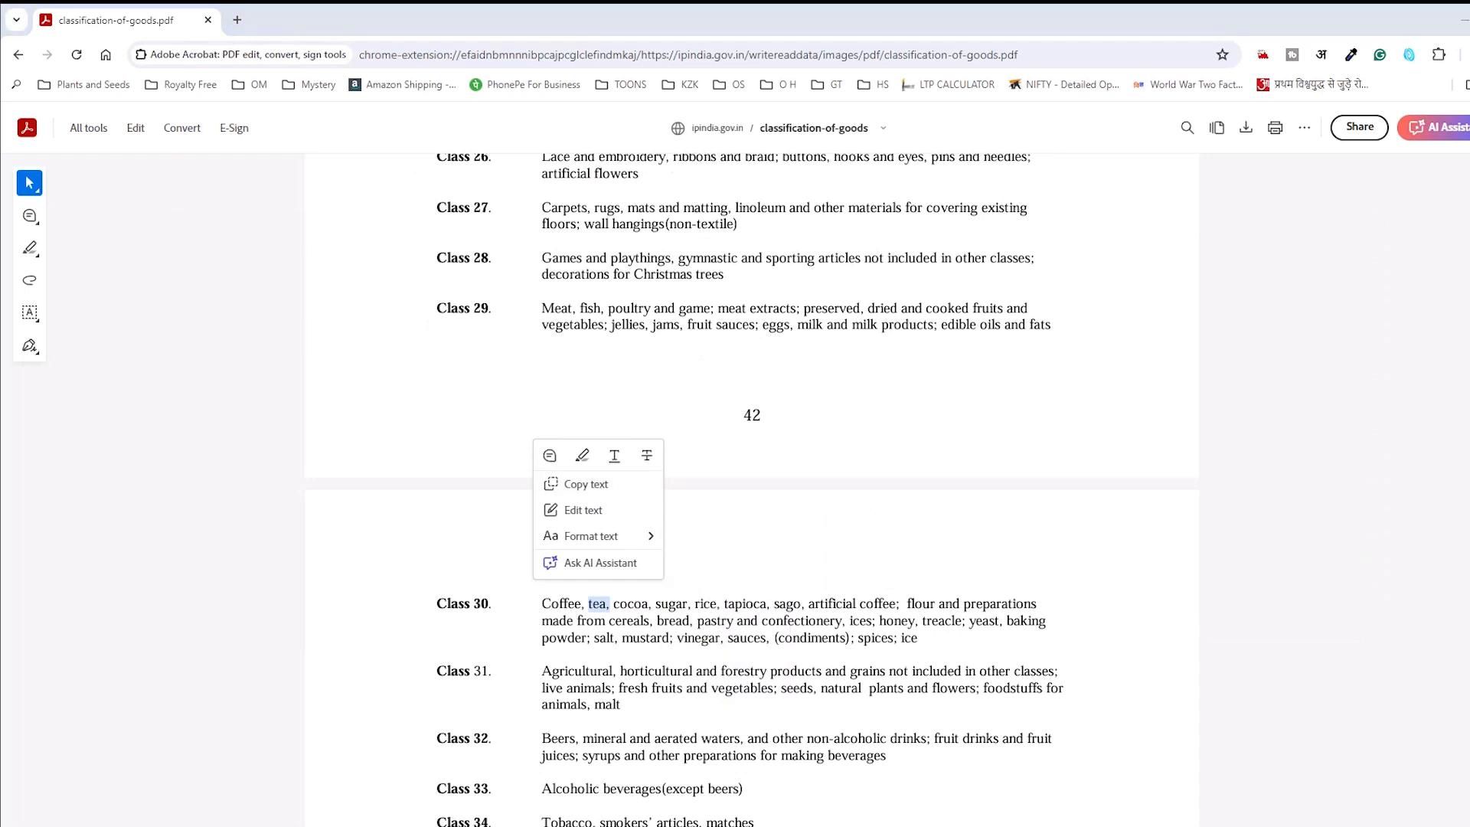
{"action": "type", "text": "30"}
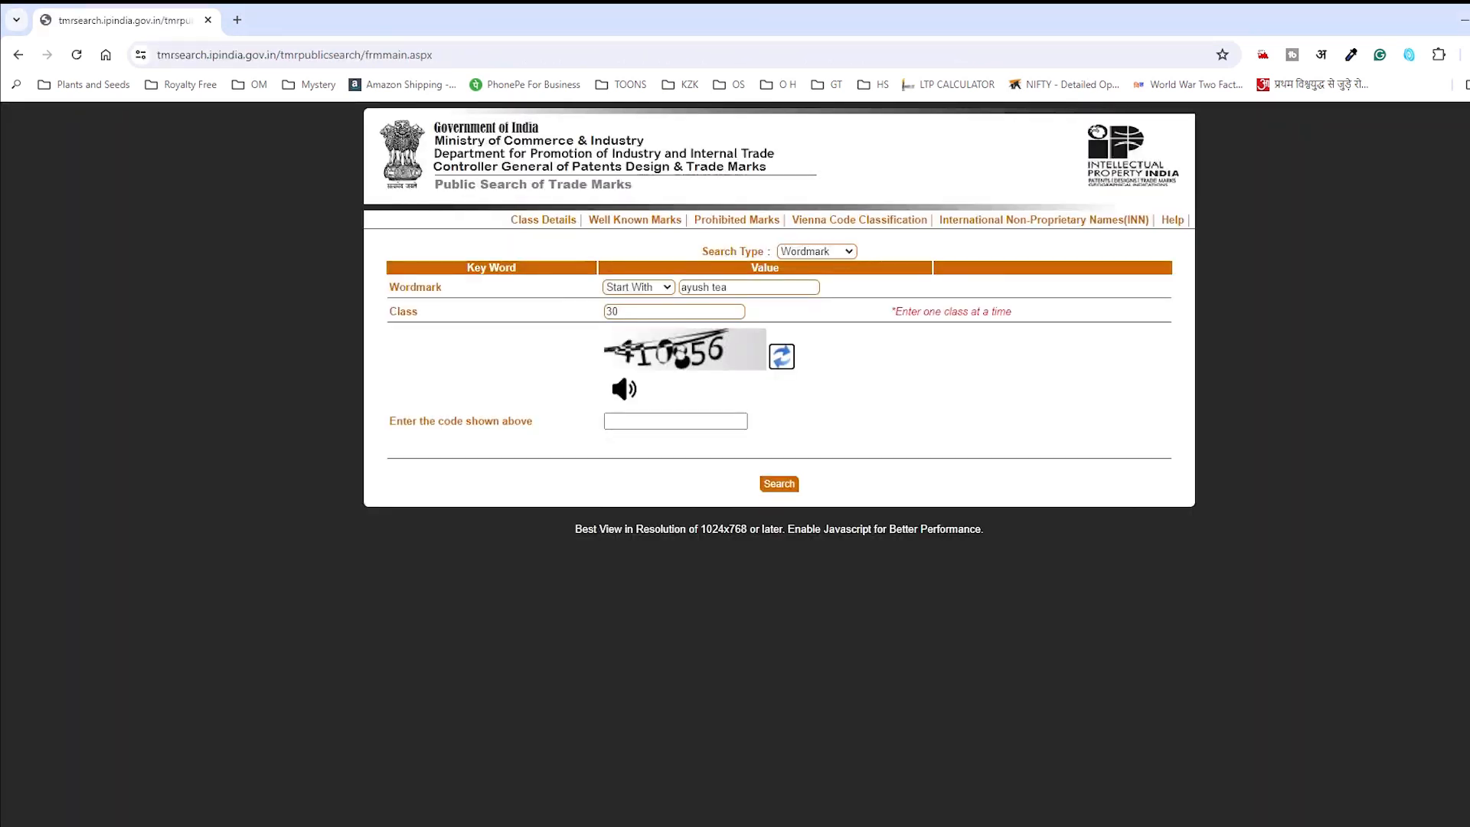
{"action": "left_click", "coordinate": [656, 421]}
{"action": "type", "text": "410856"}
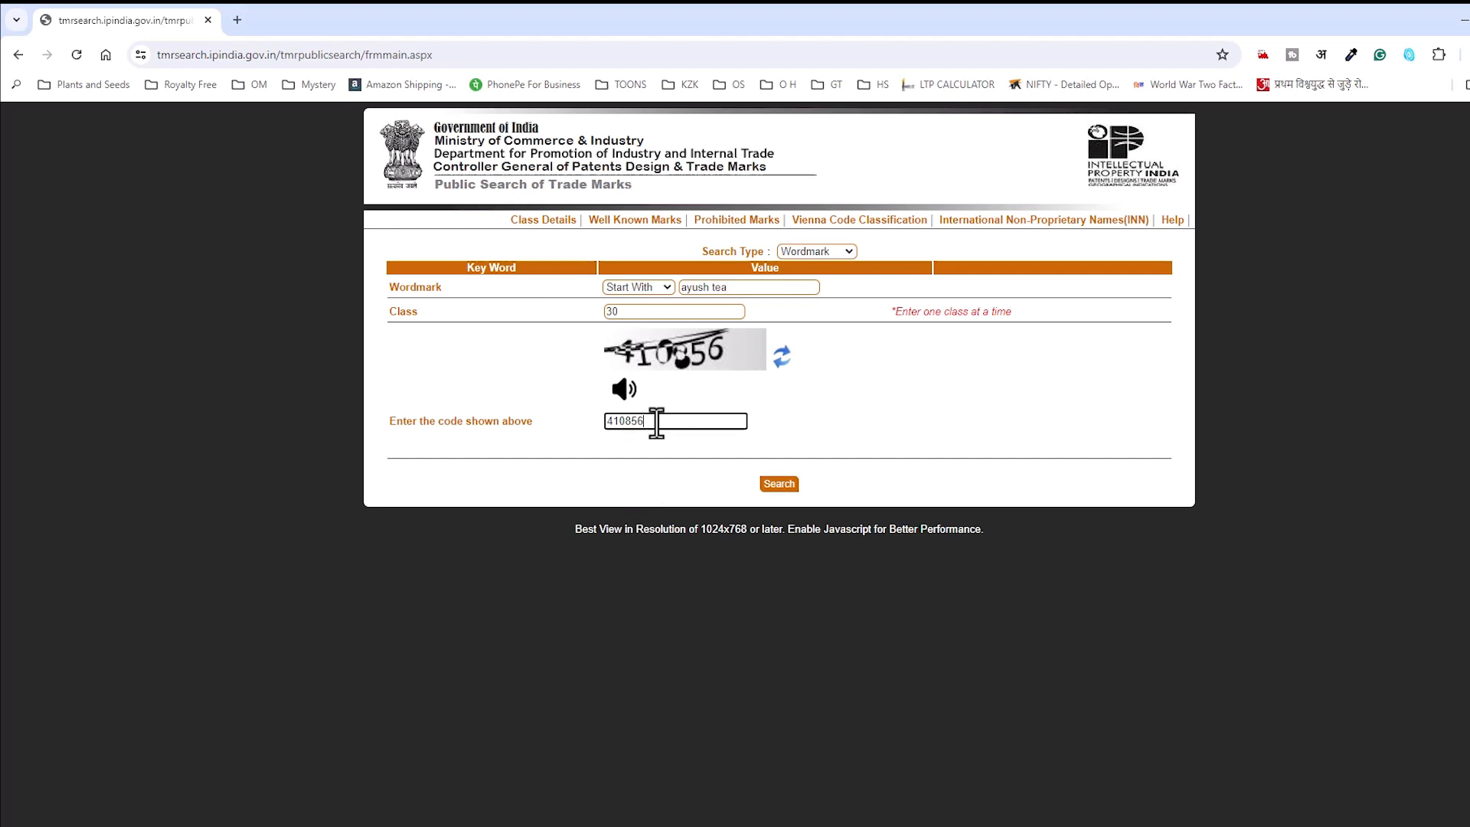
{"action": "left_click", "coordinate": [778, 485]}
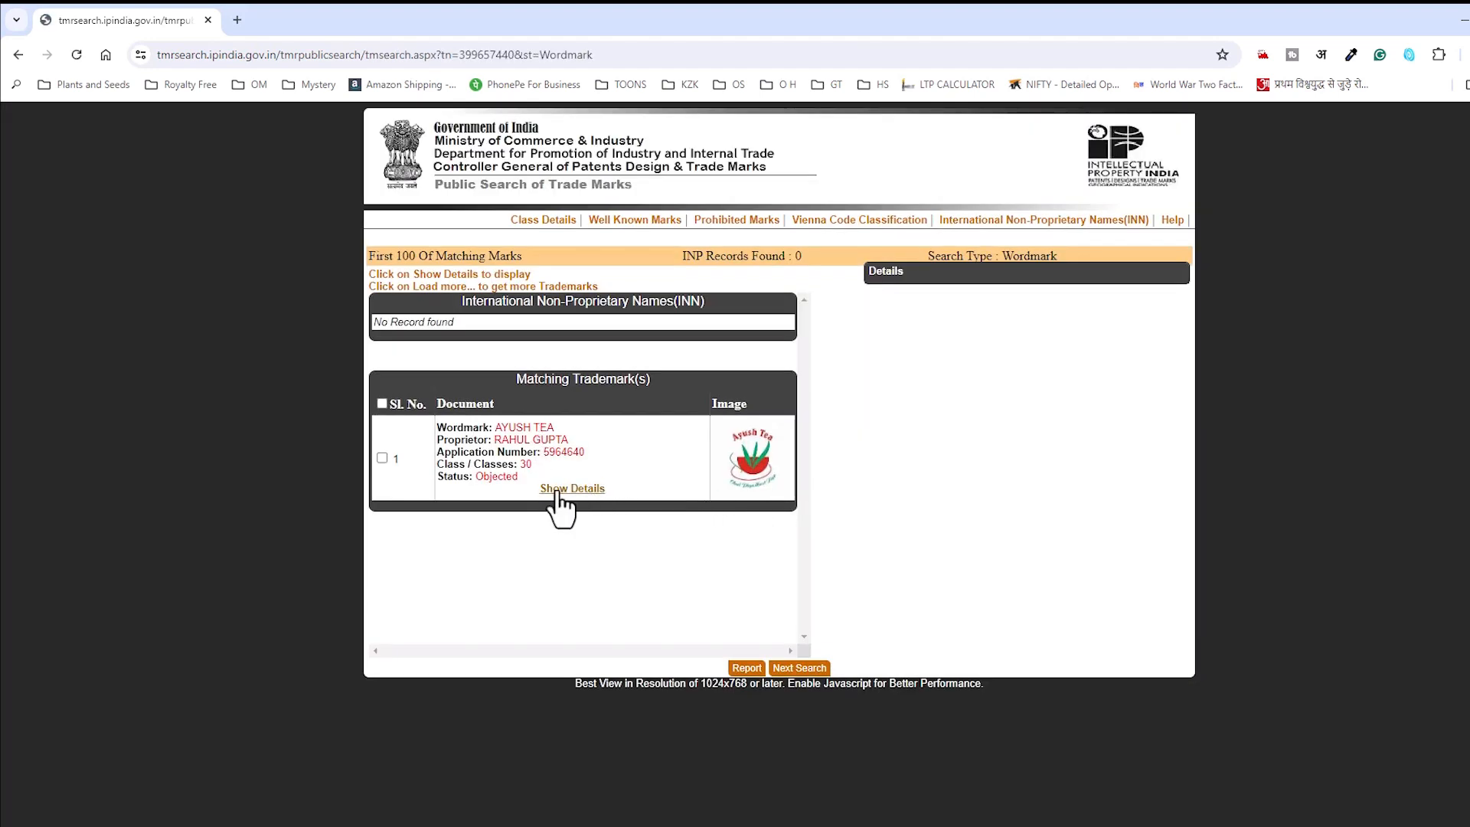
Step: Select class 30 in the 'ayush tea' result, then return to a blank search form
{"action": "double_click", "coordinate": [525, 465]}
{"action": "left_click", "coordinate": [775, 667]}
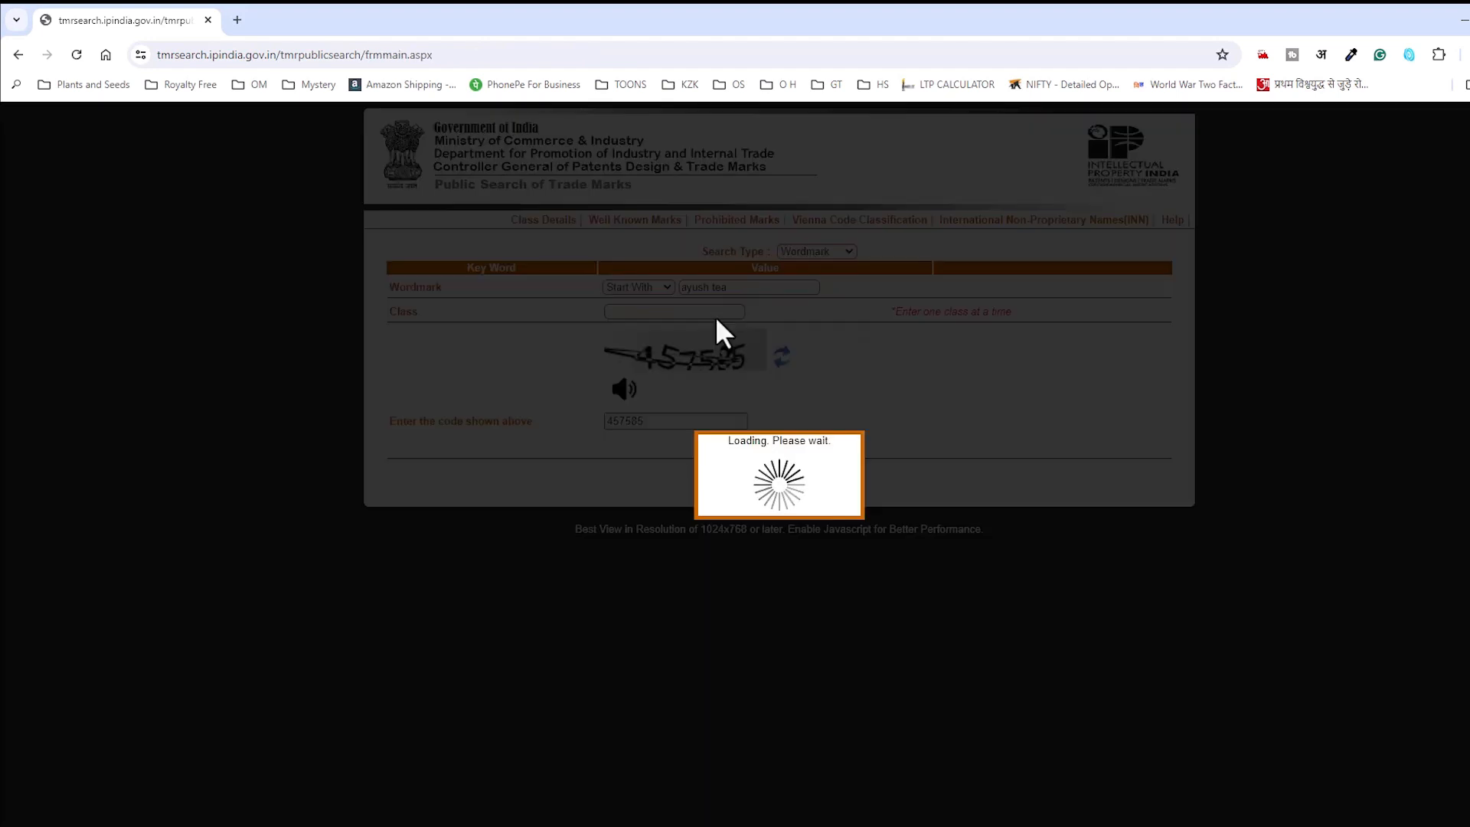
{"action": "left_click", "coordinate": [76, 56]}
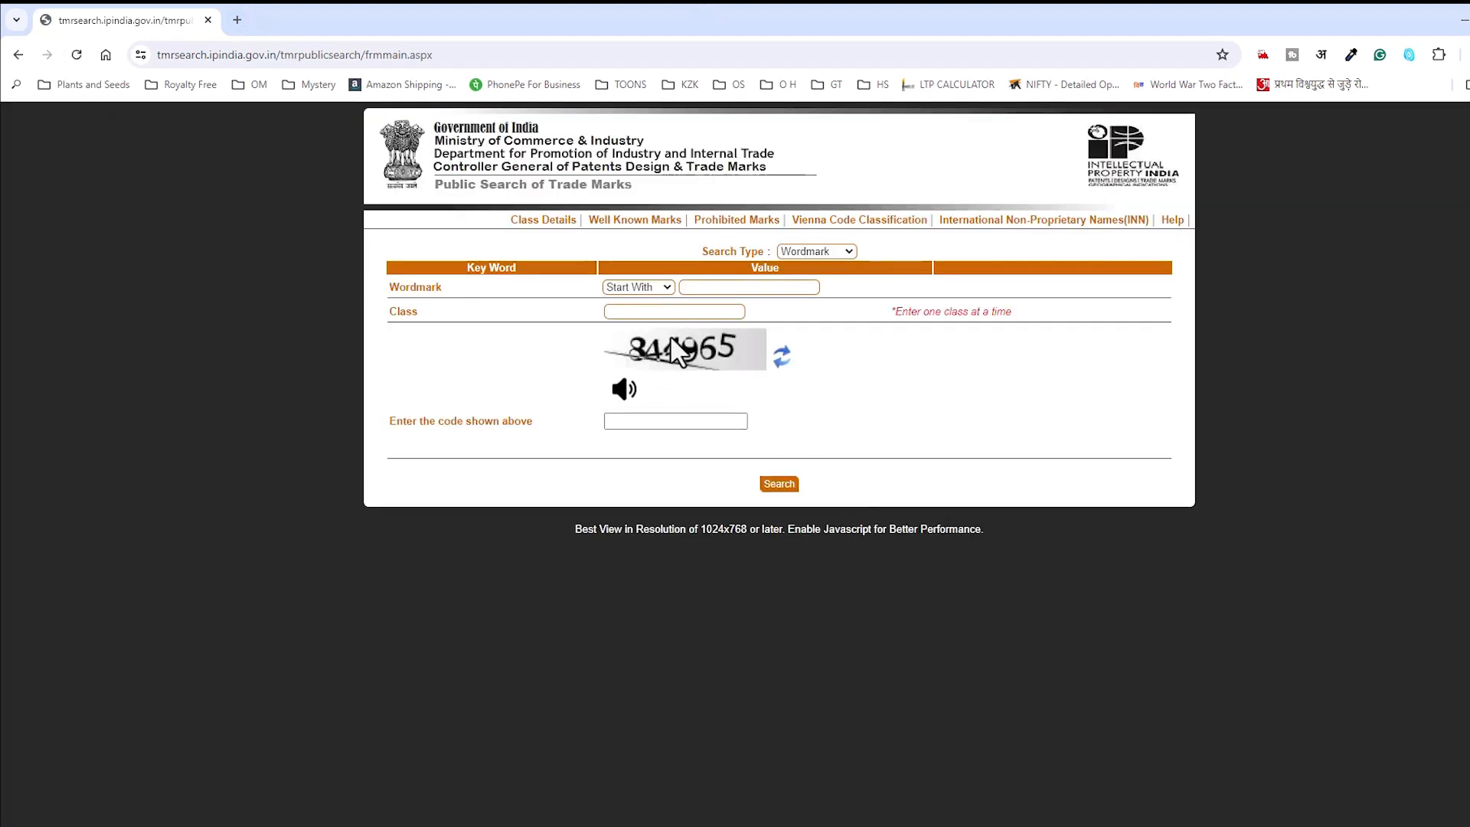
Step: Start entering 'rabbit' in the Wordmark field, with 'ra' typed so far
{"action": "left_click", "coordinate": [738, 286]}
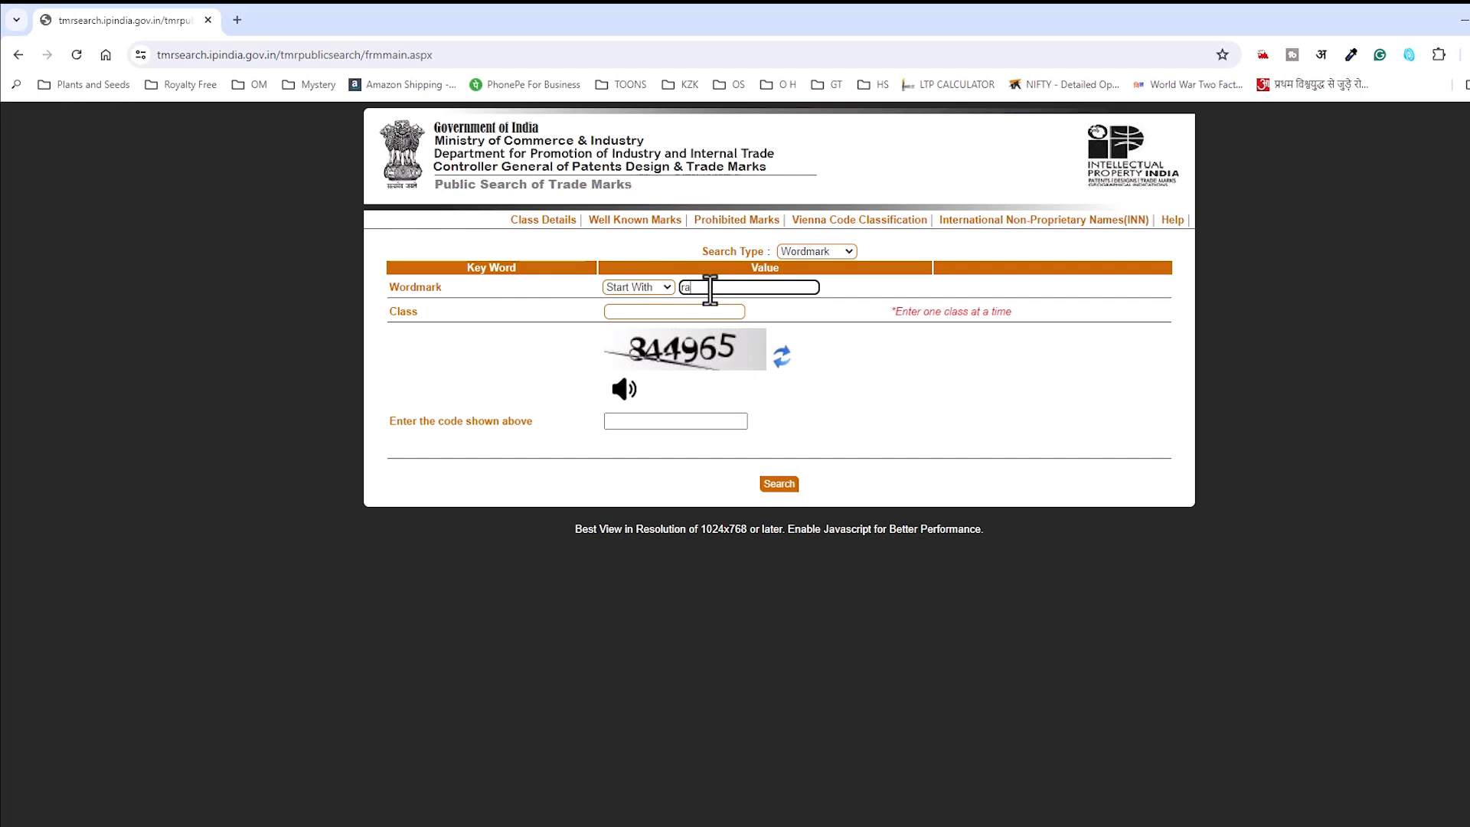
Step: Search wordmark 'rabbit' in class 28, confirmed from the classification PDF, with the verification code
{"action": "type", "text": "t"}
{"action": "key", "text": "Tab"}
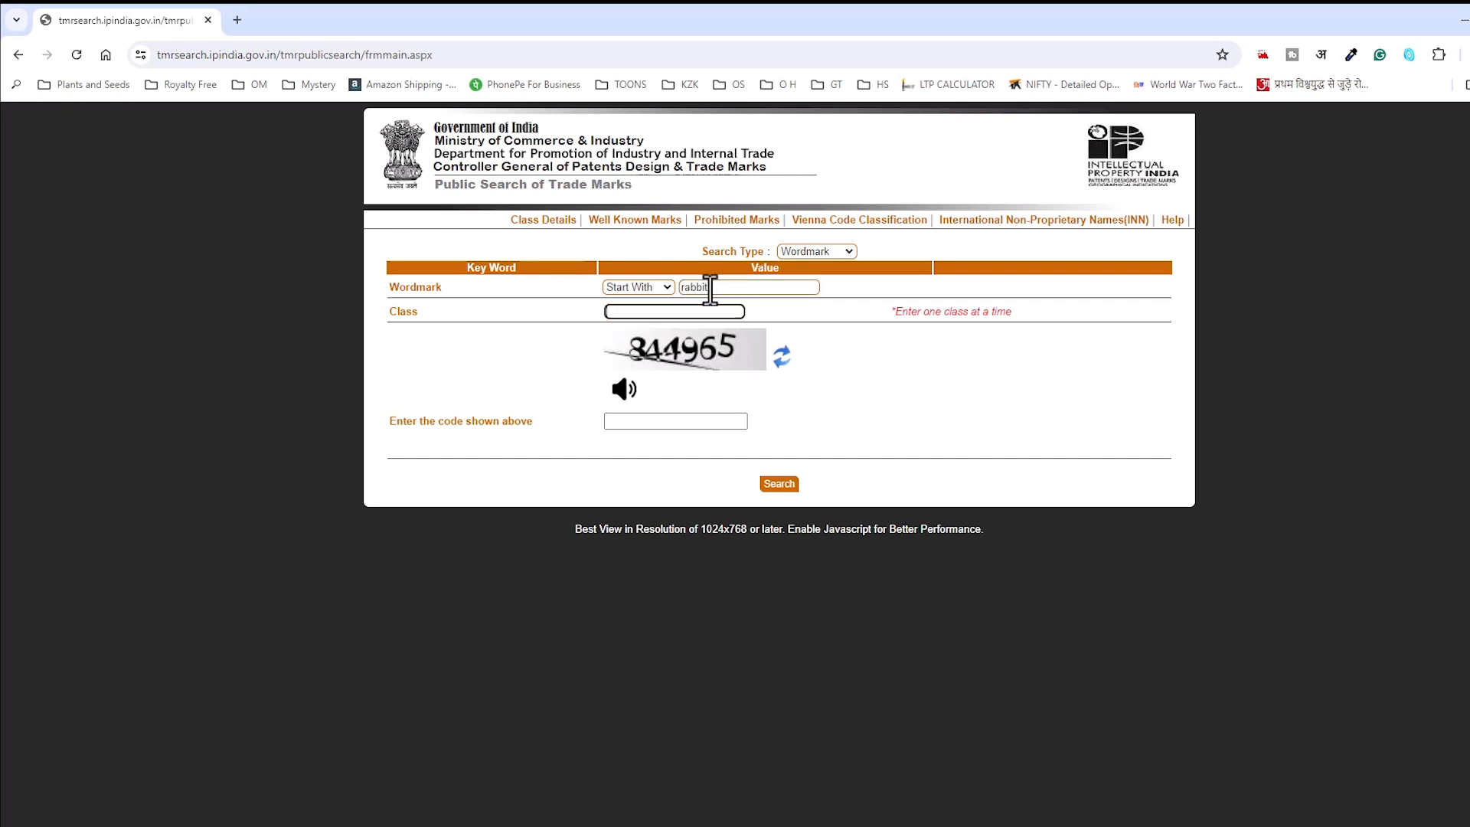
{"action": "key", "text": "alt+Tab"}
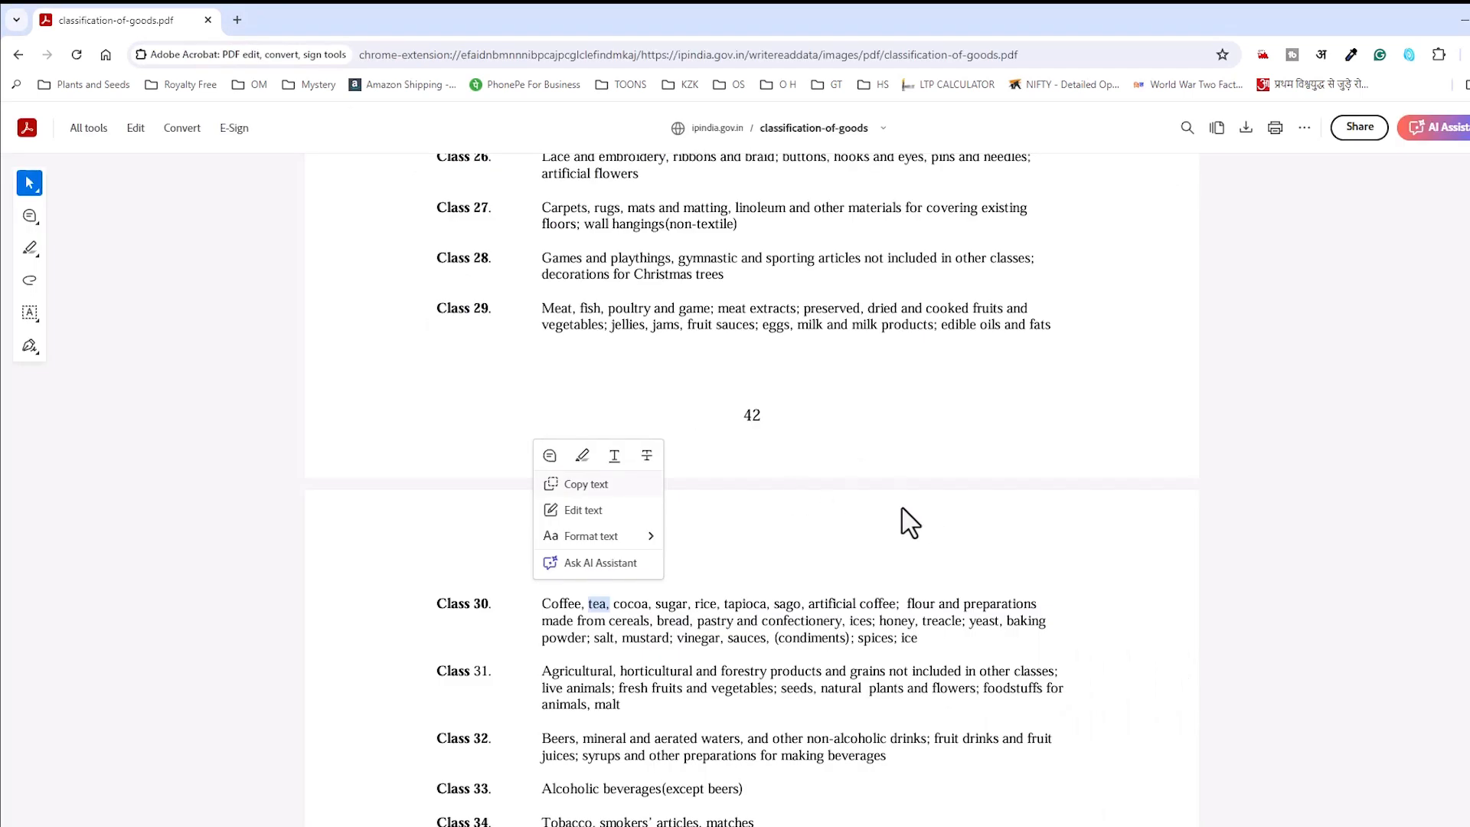
{"action": "scroll", "coordinate": [910, 523], "scroll_direction": "up", "scroll_amount": 1}
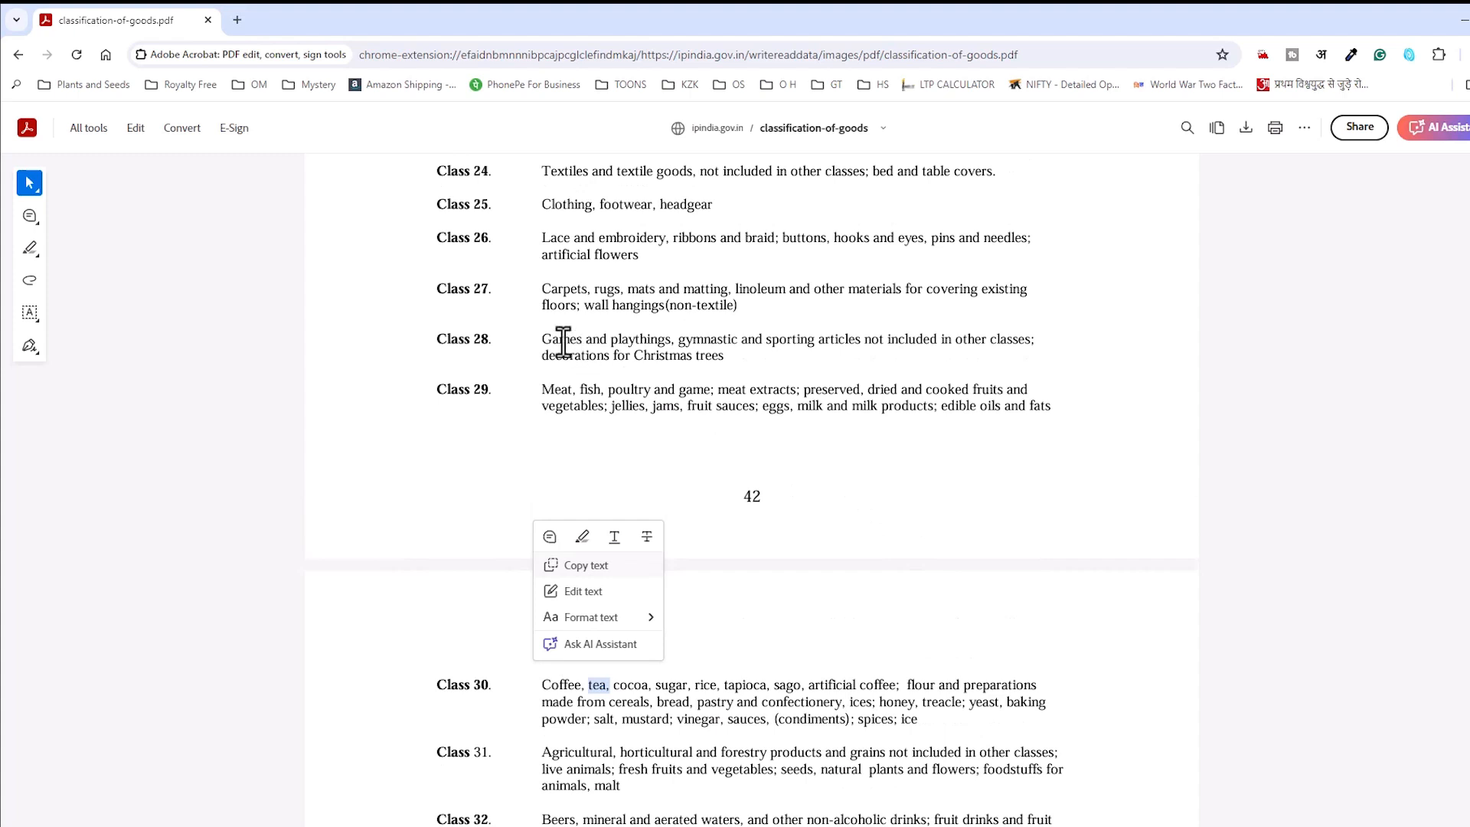
{"action": "key", "text": "alt+Tab"}
{"action": "type", "text": "28"}
{"action": "key", "text": "Tab"}
{"action": "key", "text": "Tab"}
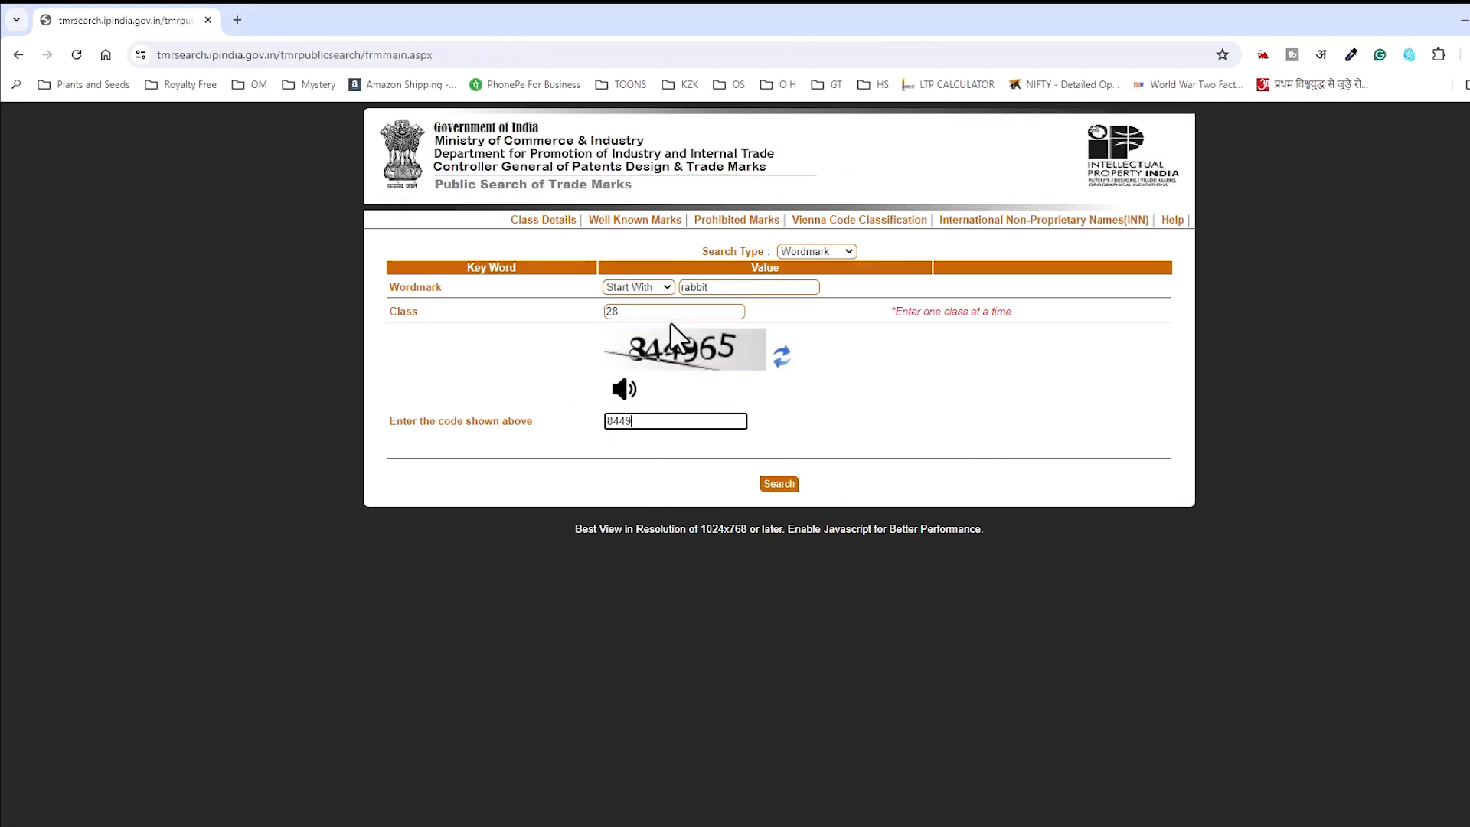
{"action": "type", "text": "844965"}
{"action": "left_click", "coordinate": [778, 483]}
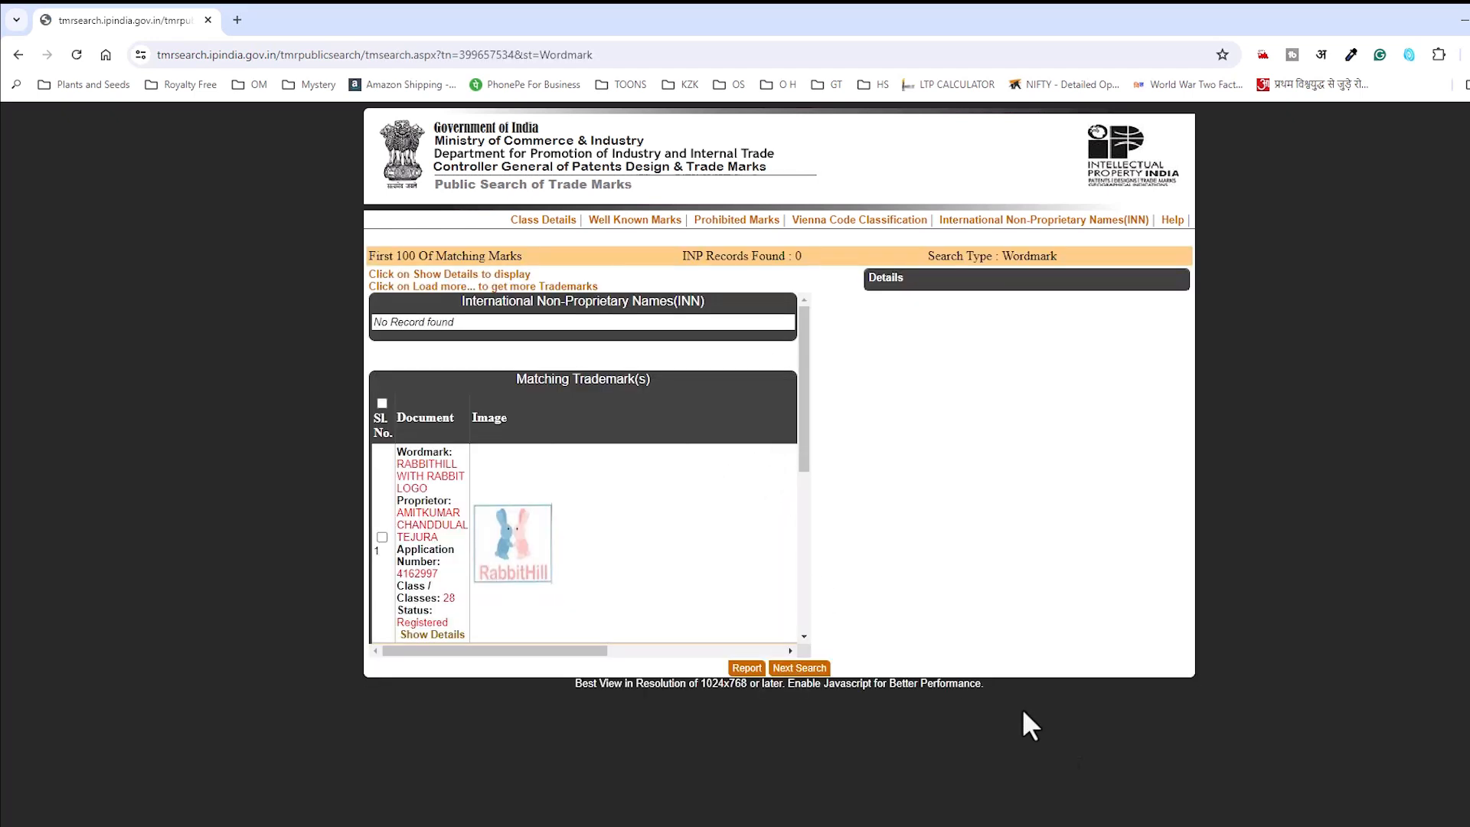
Step: Scroll the rabbit results and show full details for RABBITHILL WITH RABBIT LOGO
{"action": "scroll", "coordinate": [735, 578], "scroll_direction": "down", "scroll_amount": 4}
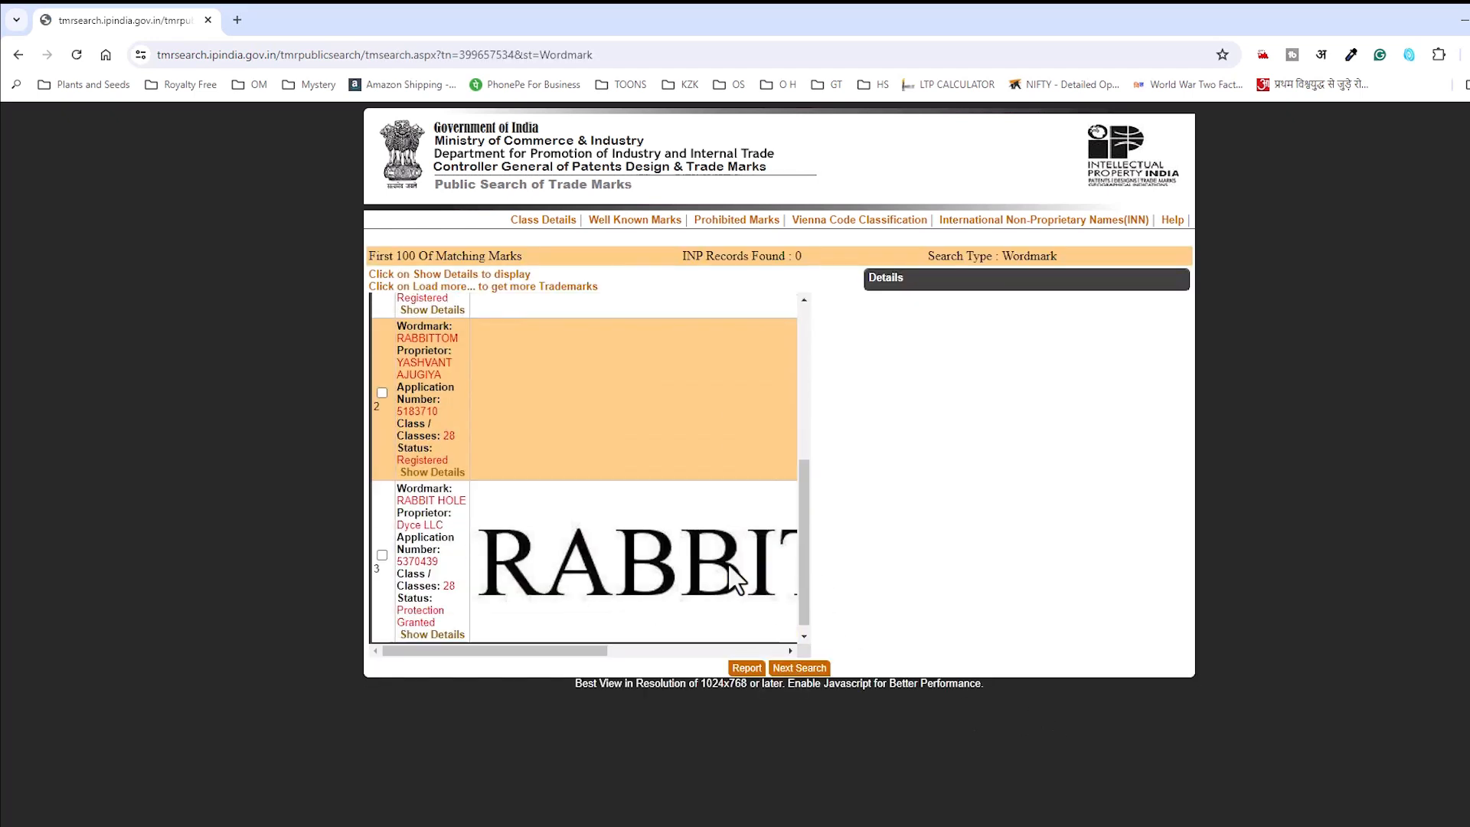
{"action": "scroll", "coordinate": [734, 579], "scroll_direction": "down", "scroll_amount": 1}
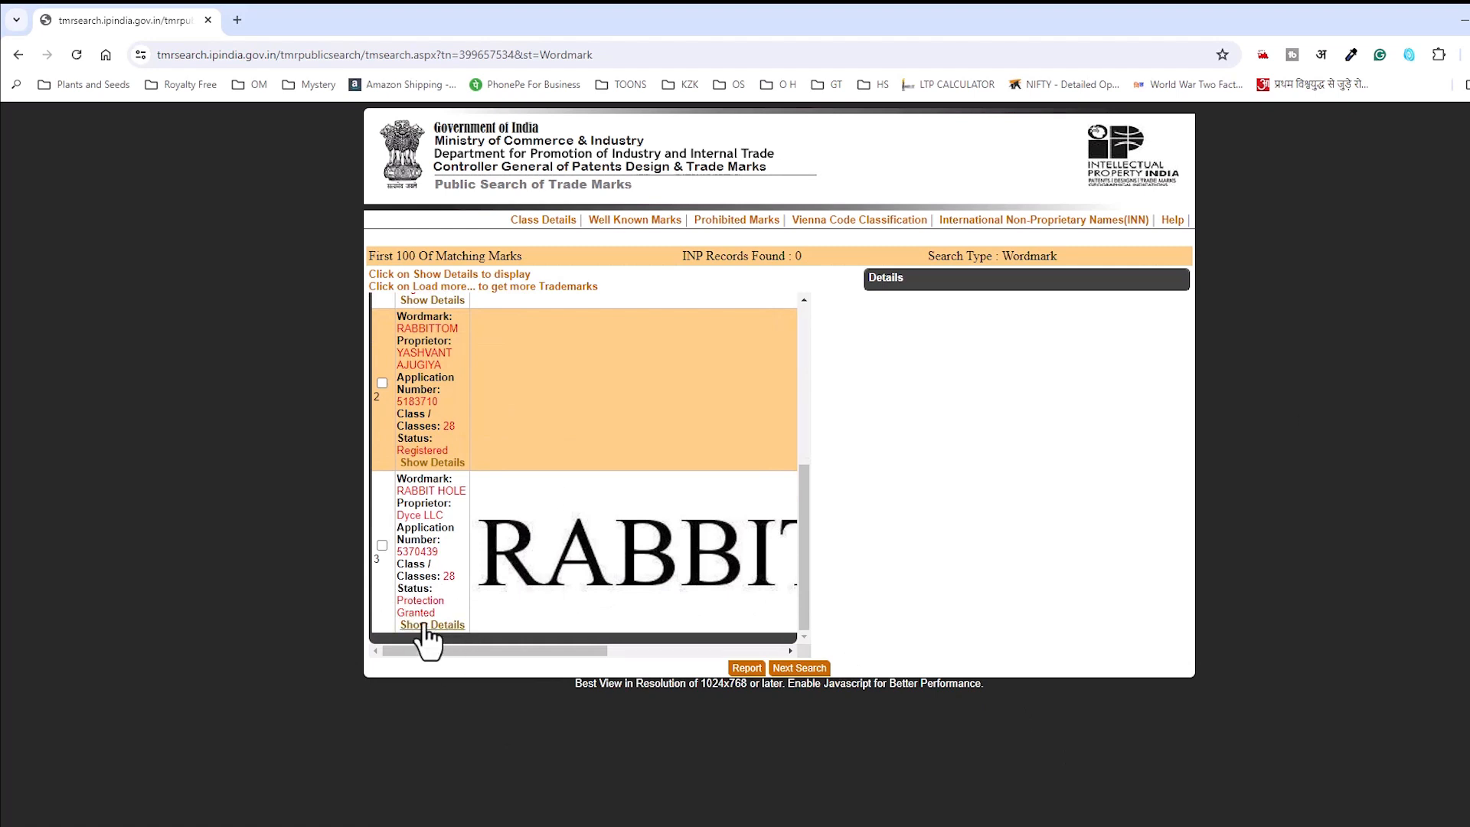
{"action": "scroll", "coordinate": [418, 490], "scroll_direction": "up", "scroll_amount": 1}
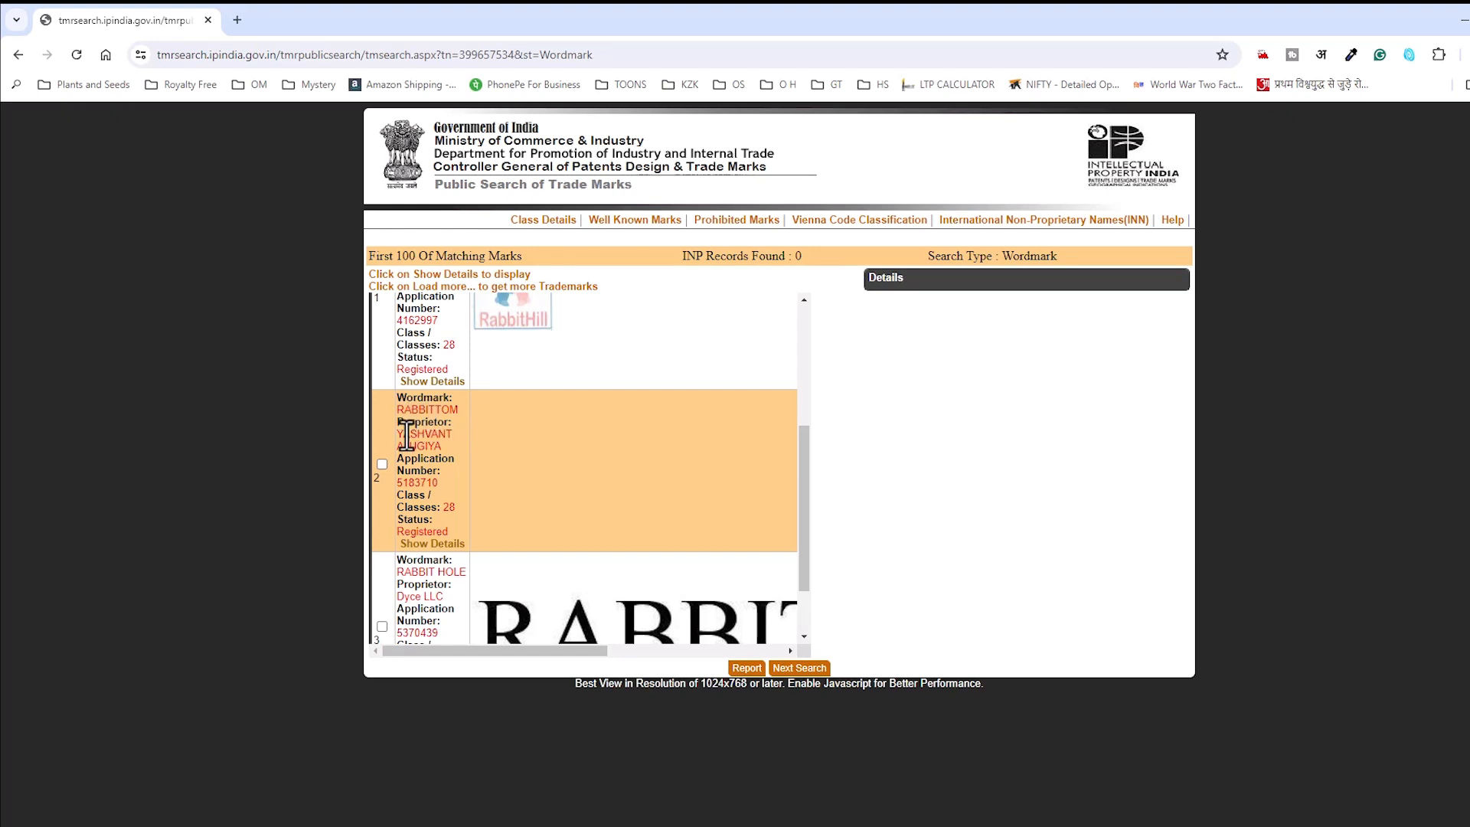
{"action": "left_click_drag", "start_coordinate": [418, 530], "coordinate": [460, 536]}
{"action": "scroll", "coordinate": [459, 536], "scroll_direction": "up", "scroll_amount": 3}
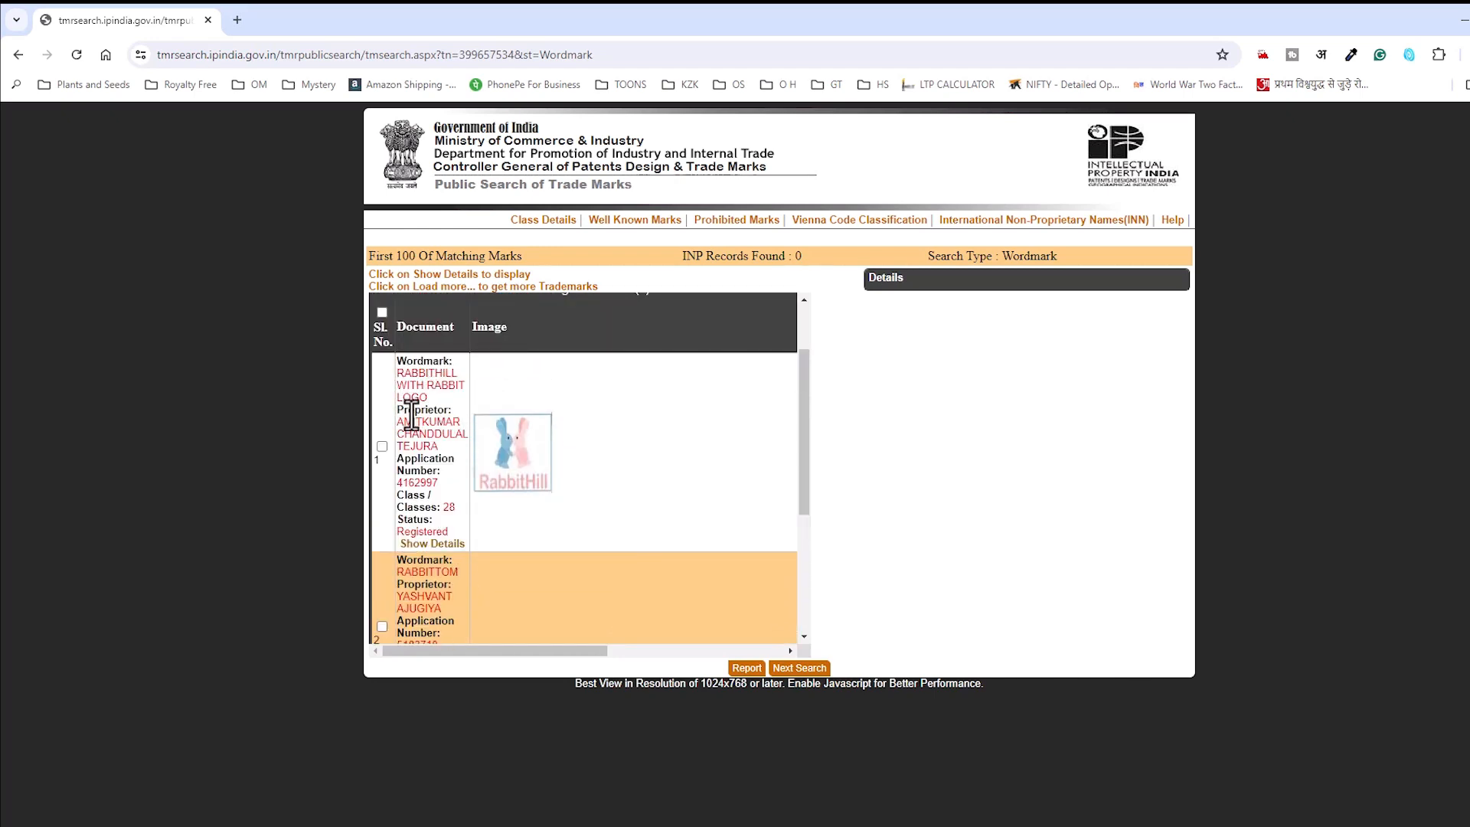
{"action": "left_click", "coordinate": [432, 543]}
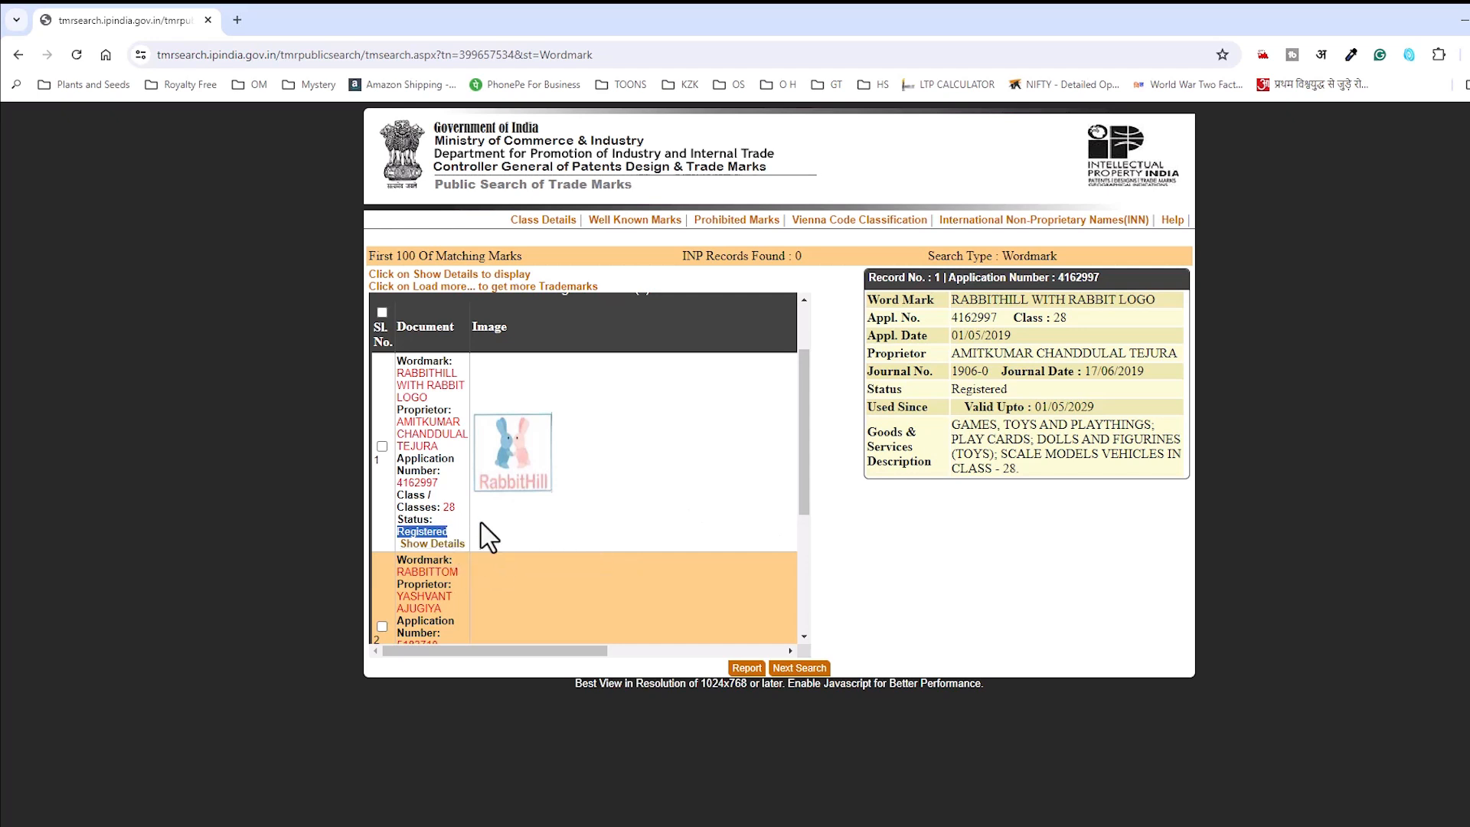
Step: Select the RABBITTOM listing, start a new search, and open find in the classification PDF
{"action": "scroll", "coordinate": [444, 536], "scroll_direction": "down", "scroll_amount": 2}
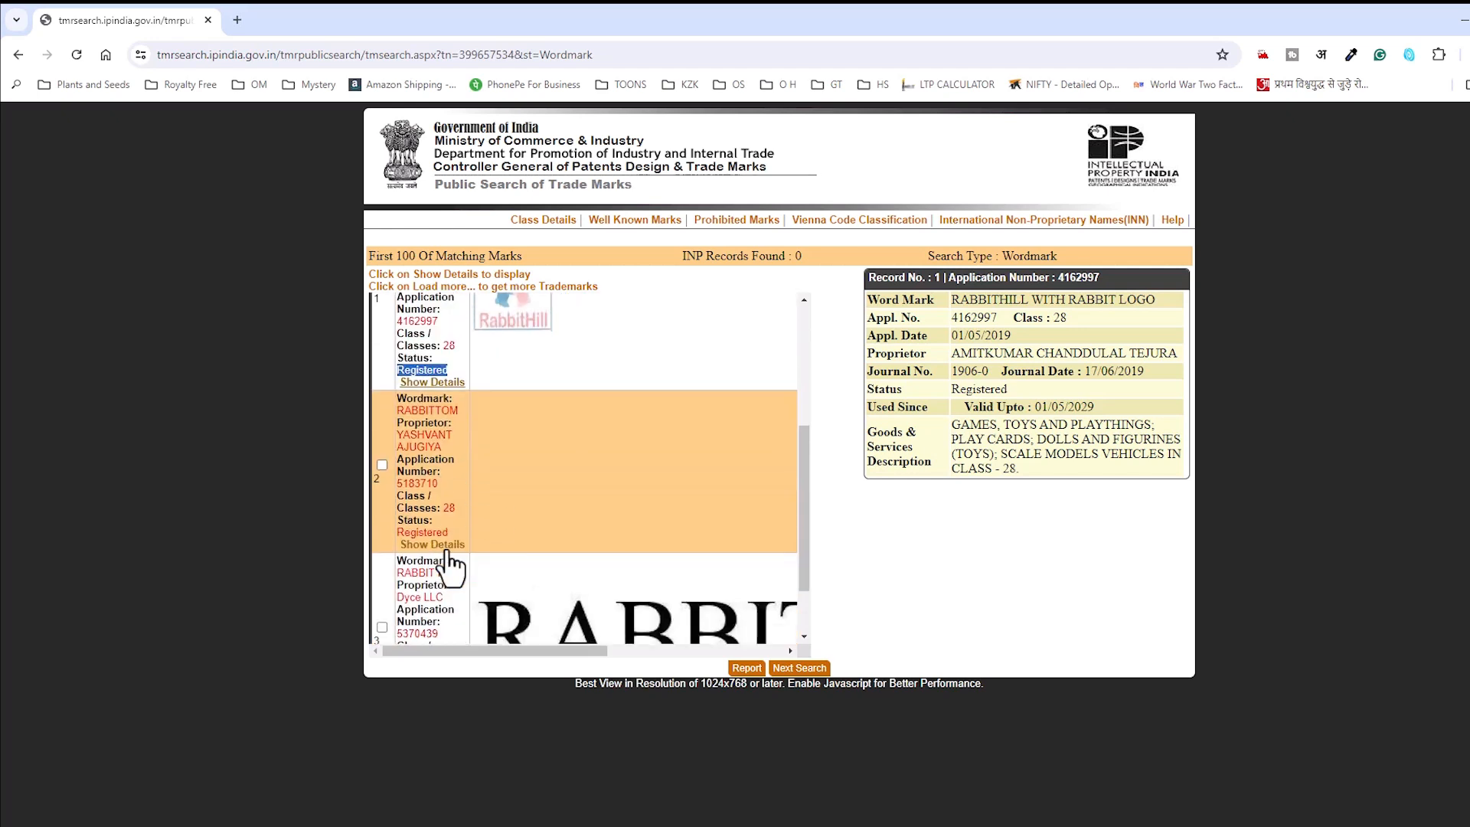
{"action": "left_click_drag", "start_coordinate": [403, 411], "coordinate": [515, 578]}
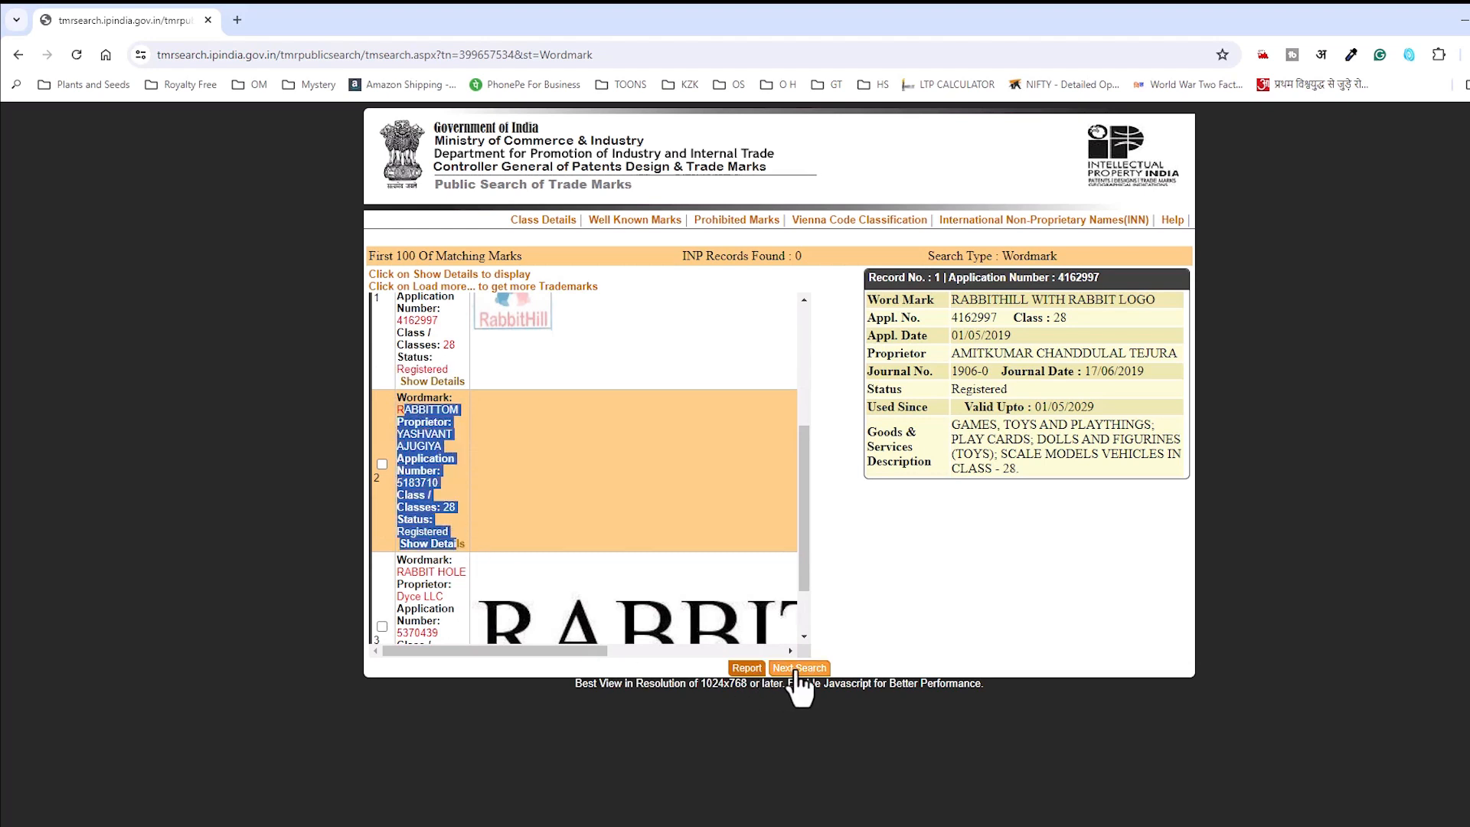
{"action": "left_click", "coordinate": [798, 669]}
{"action": "key", "text": "alt+Tab"}
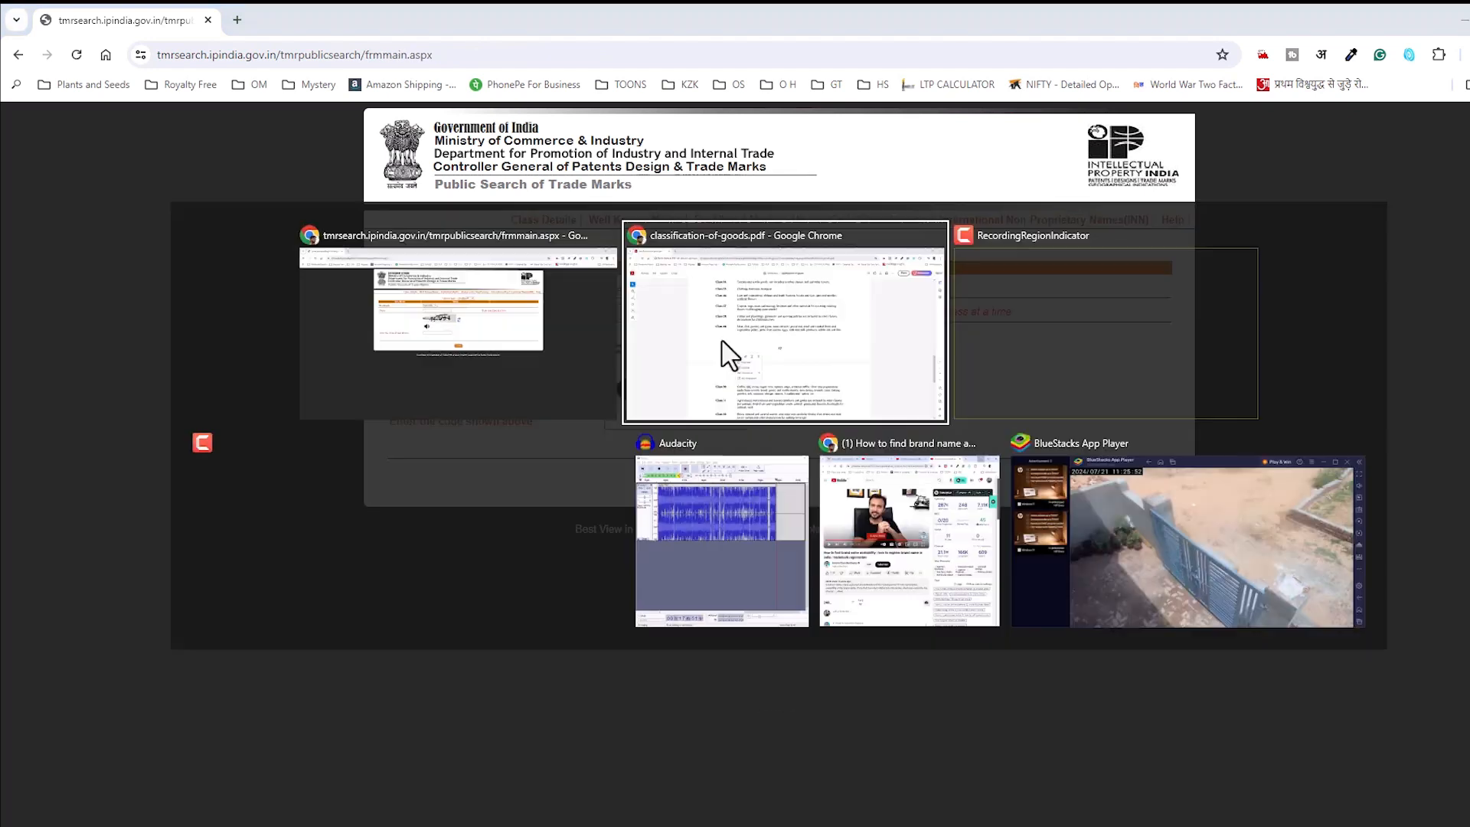
{"action": "key", "text": "ctrl+f"}
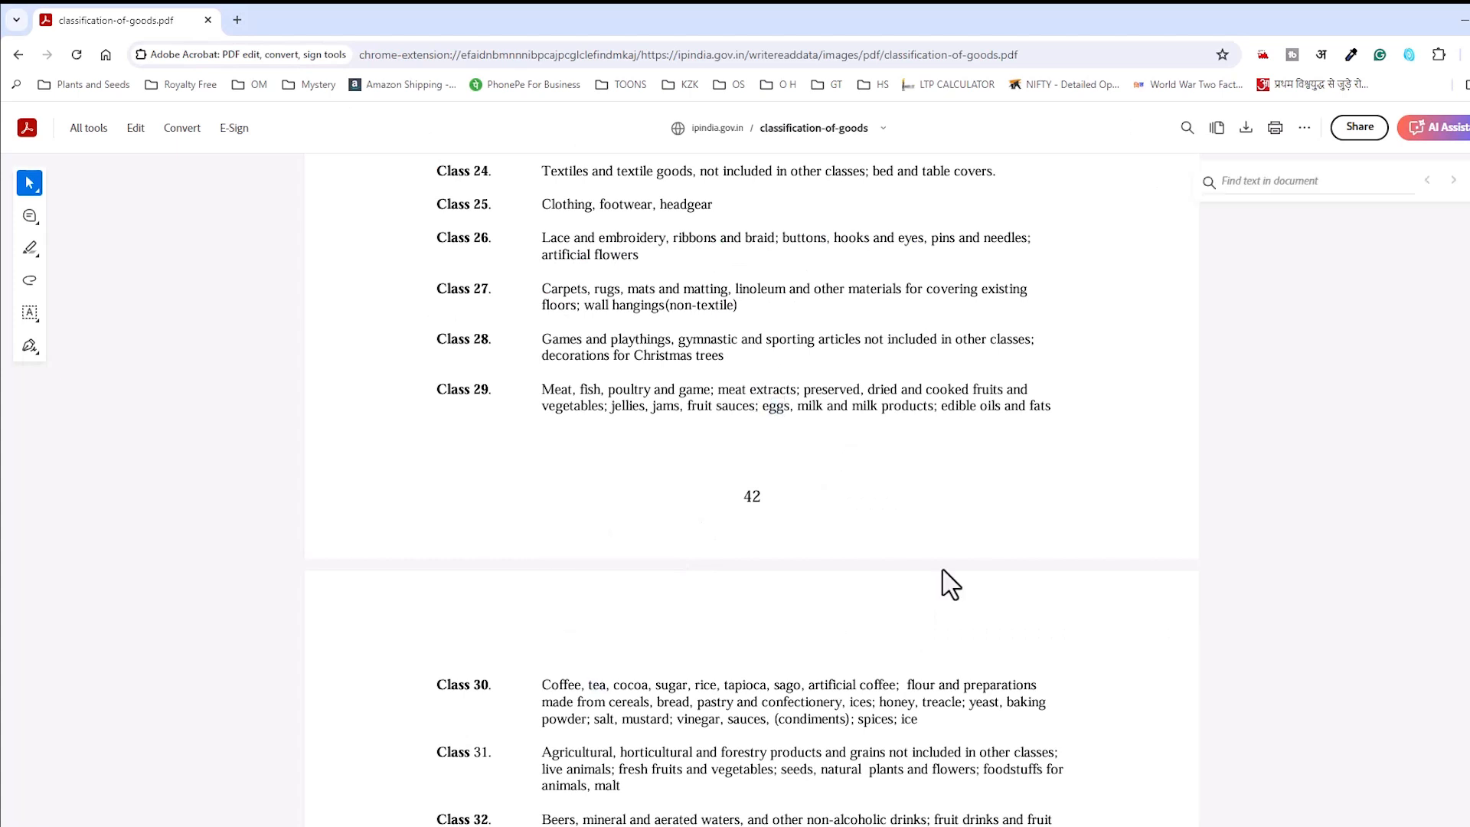